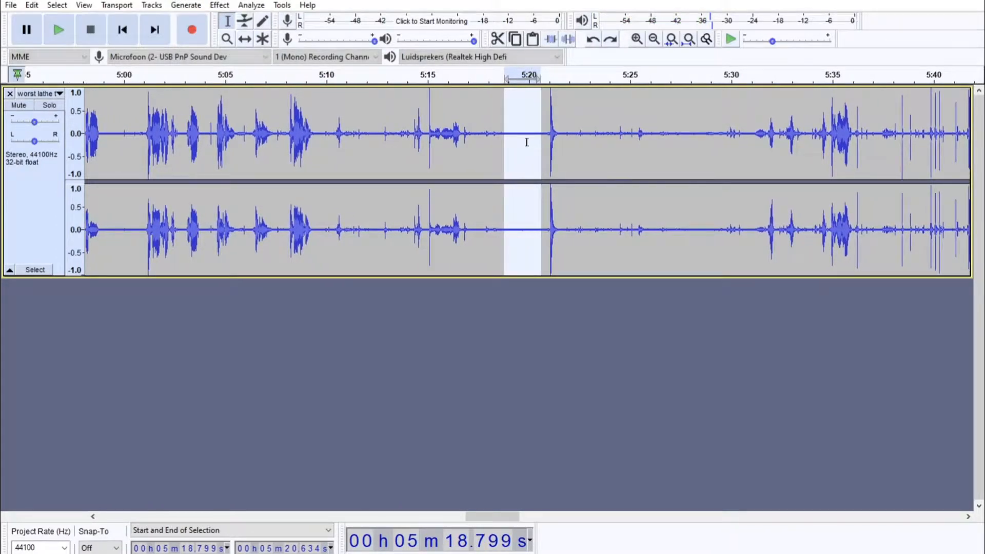
Capture a noise profile with Noise Reduction from the quiet stretch between about 4:26.7 and 4:27.2
{"action": "left_click_drag", "start_coordinate": [538, 133], "coordinate": [503, 132]}
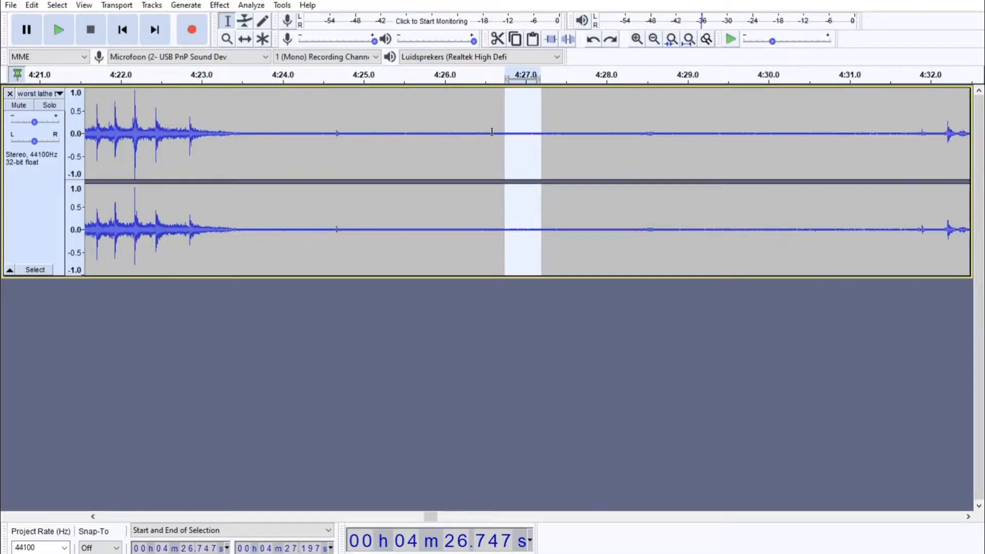
{"action": "key", "text": "space"}
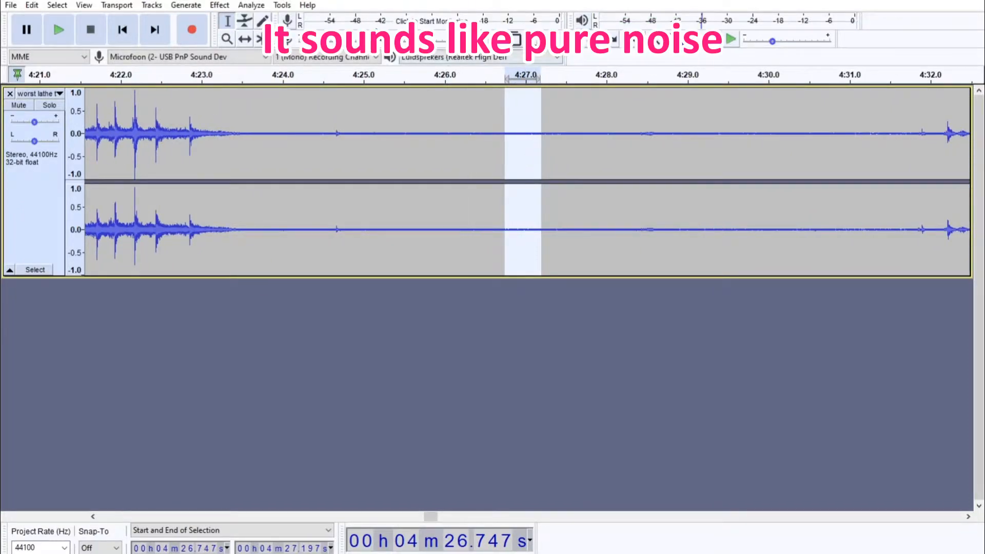
{"action": "left_click", "coordinate": [220, 5]}
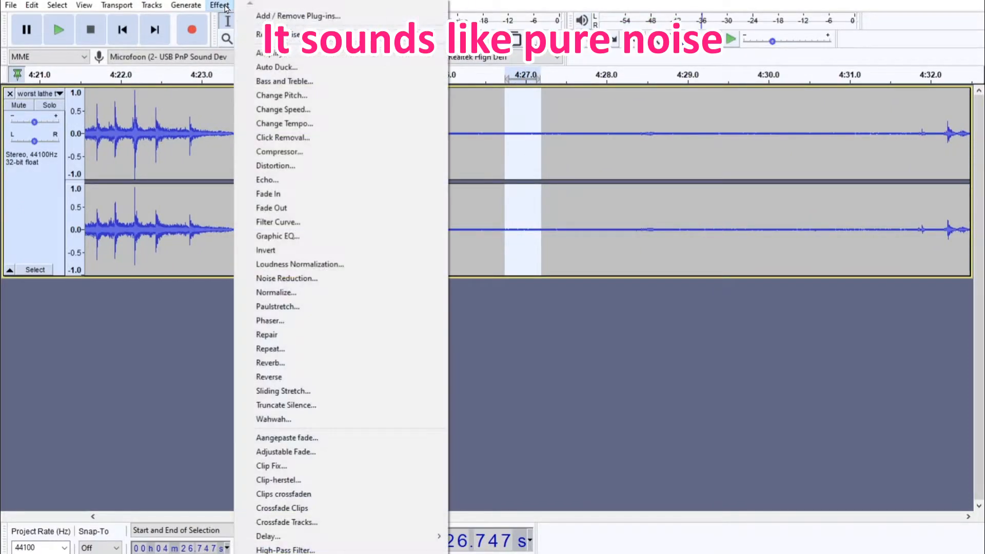
{"action": "left_click", "coordinate": [303, 279]}
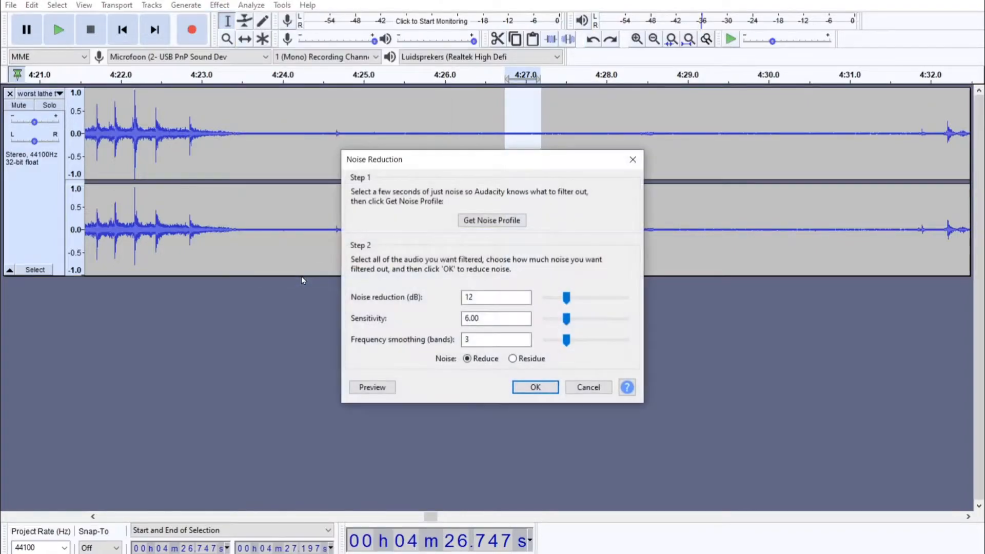
{"action": "left_click", "coordinate": [492, 220]}
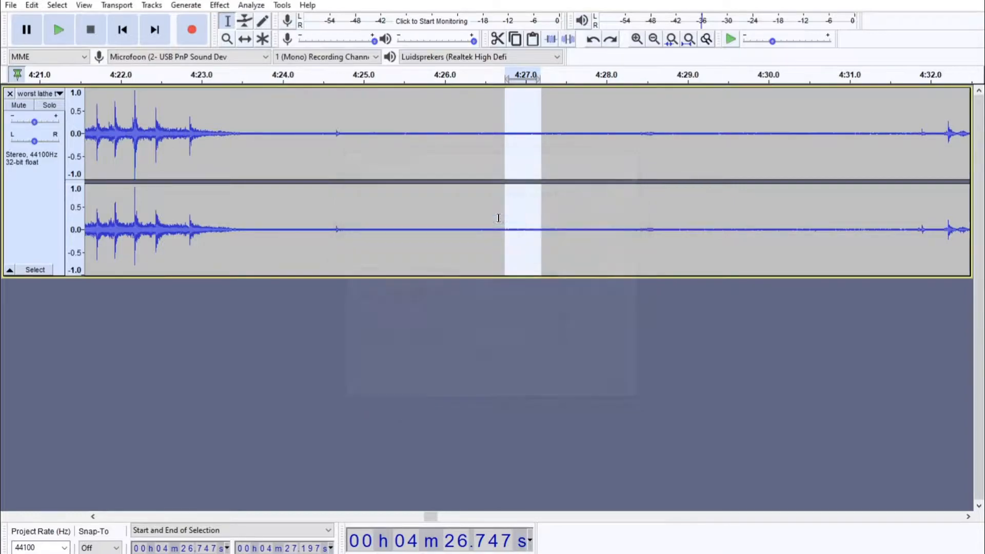
Apply Noise Reduction to the whole track with 12 dB reduction, sensitivity 6.00 and 3 frequency smoothing bands
{"action": "left_click", "coordinate": [40, 271]}
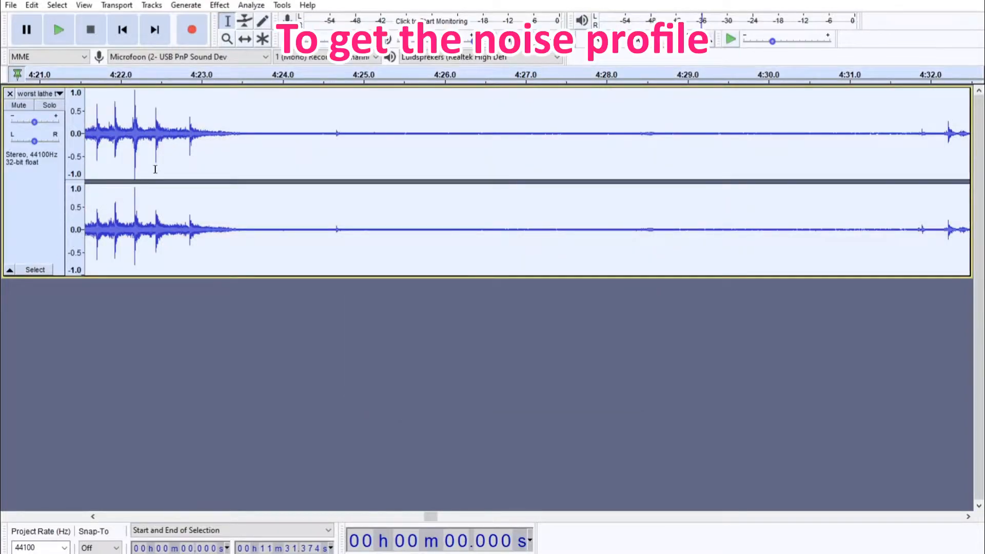
{"action": "left_click", "coordinate": [220, 5]}
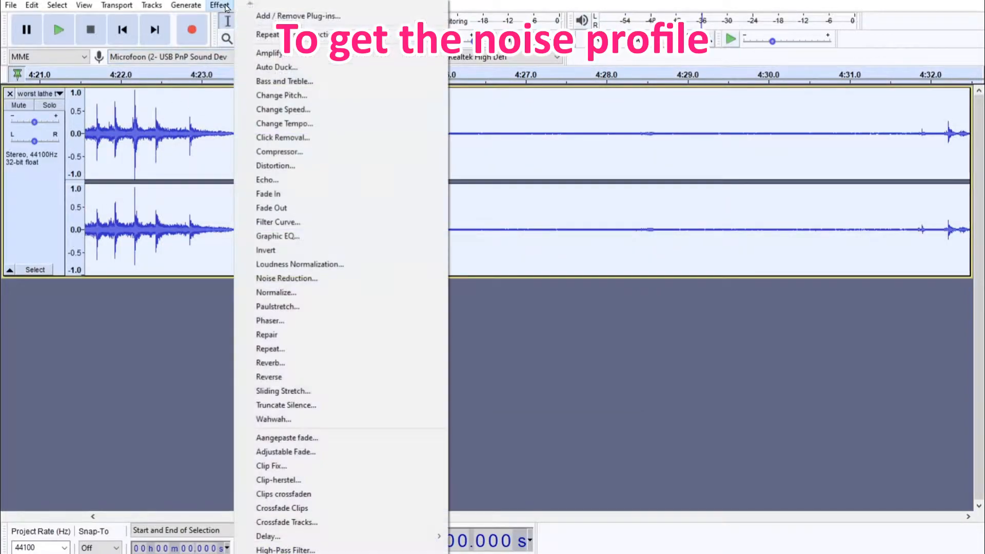
{"action": "left_click", "coordinate": [306, 279]}
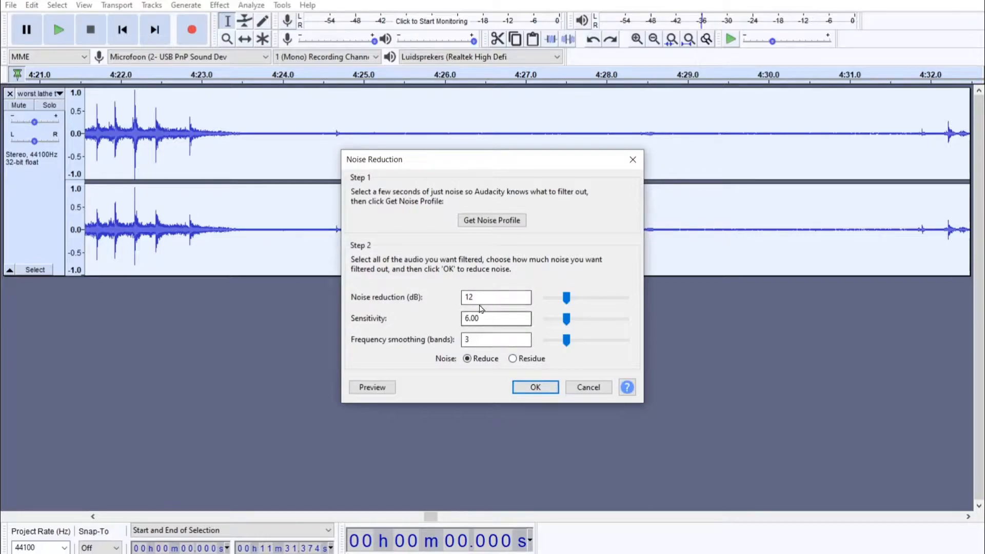
{"action": "left_click", "coordinate": [531, 392]}
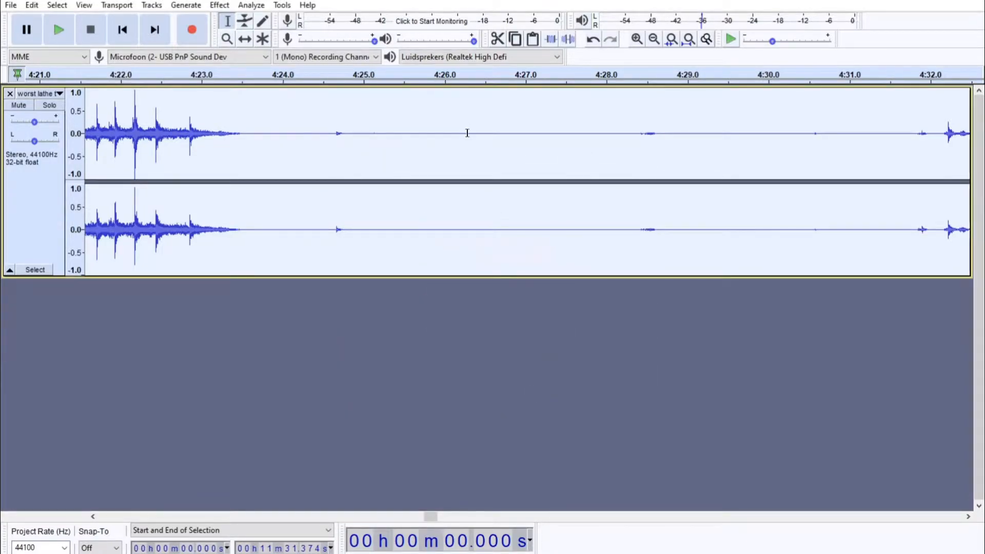
Listen to the denoised track from about 4:24 and to the louder passage between about 4:42.6 and 4:45
{"action": "left_click", "coordinate": [311, 123]}
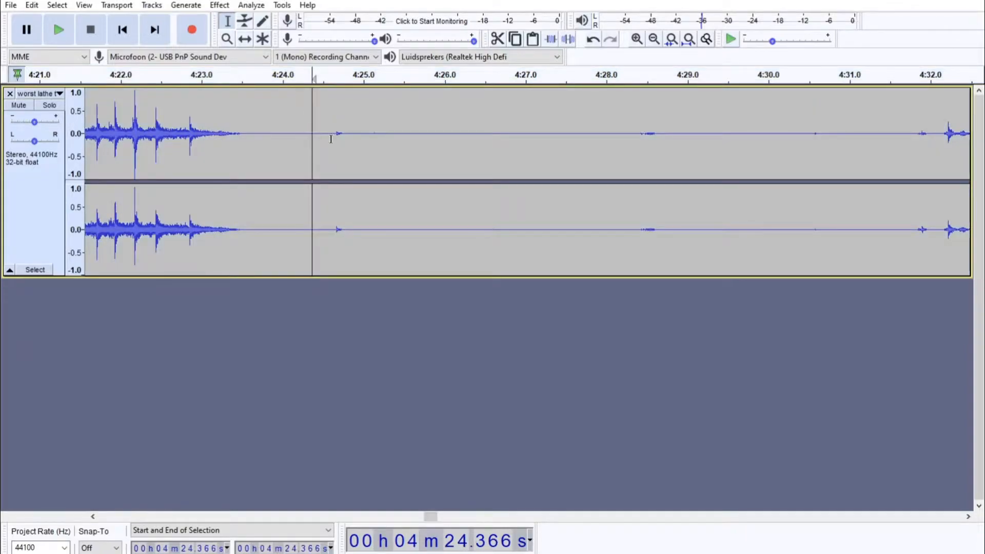
{"action": "key", "text": "space"}
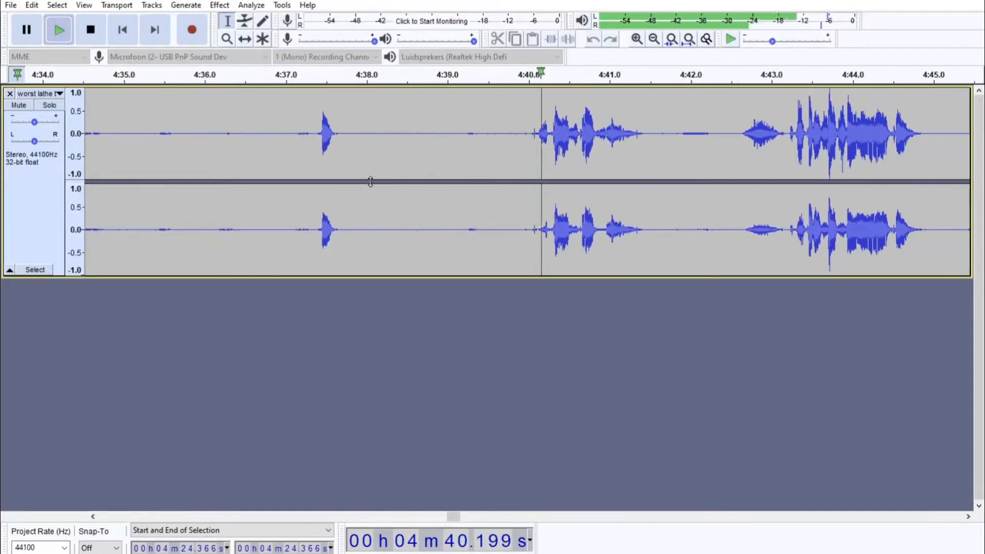
{"action": "key", "text": "space"}
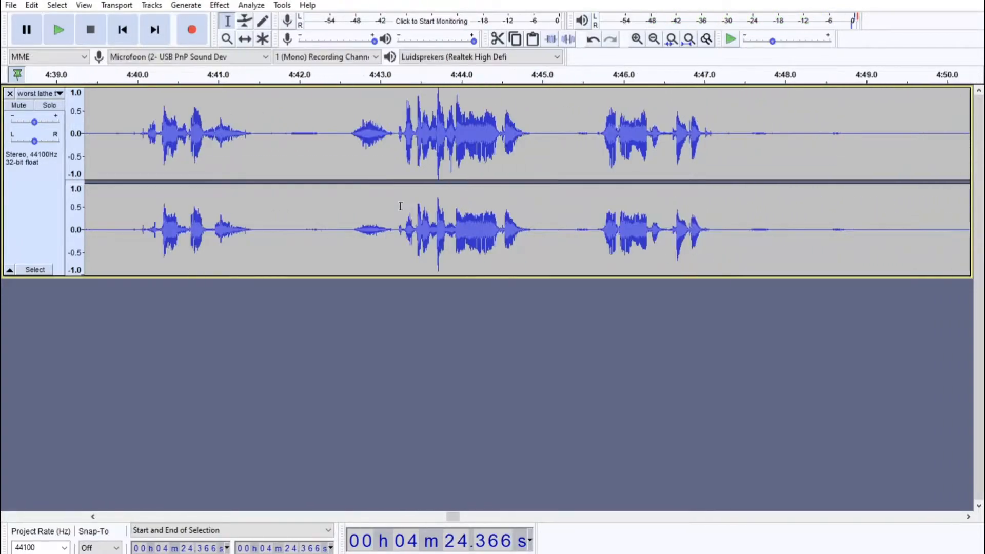
{"action": "left_click_drag", "start_coordinate": [351, 114], "coordinate": [543, 147]}
{"action": "key", "text": "space"}
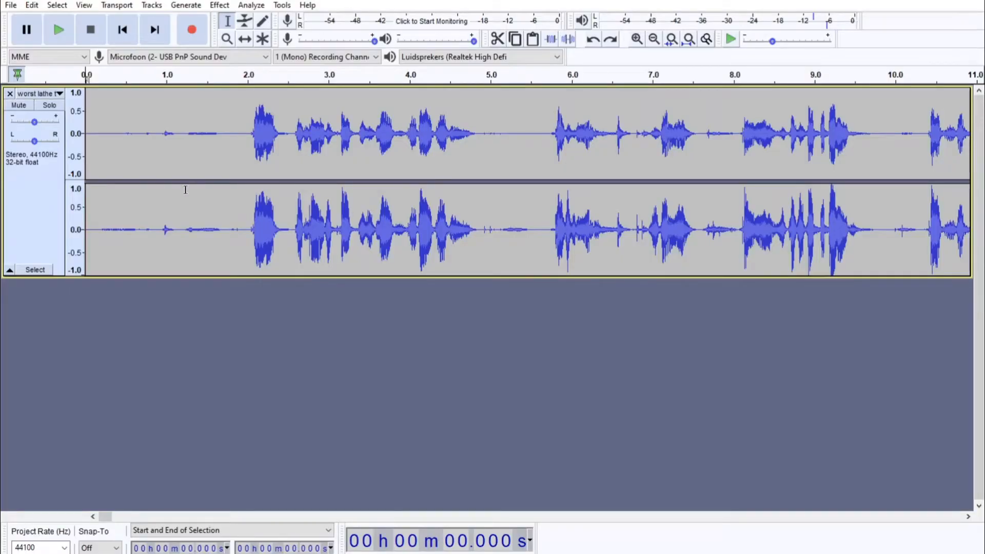
Listen to the opening seconds of the denoised track from its start
{"action": "left_click", "coordinate": [57, 29]}
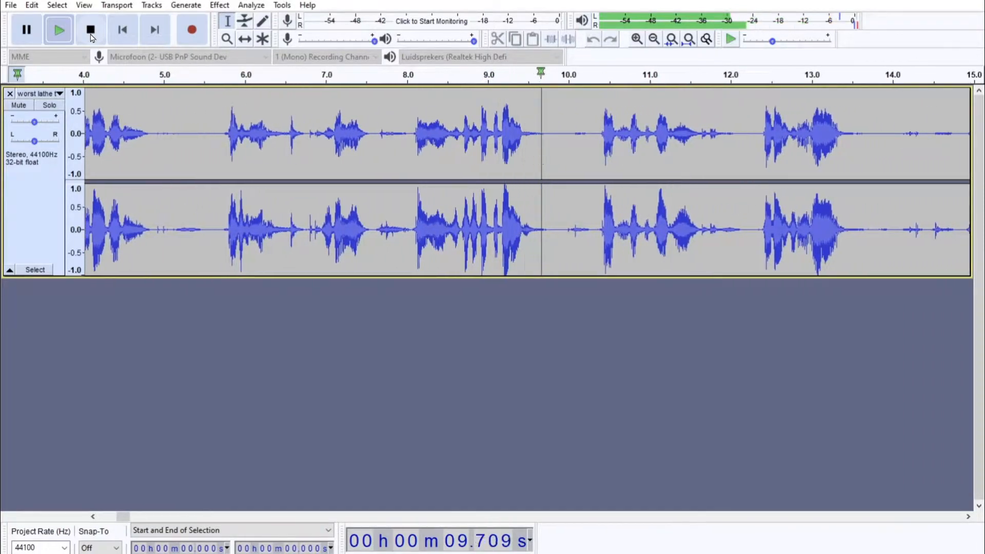
{"action": "left_click", "coordinate": [91, 32]}
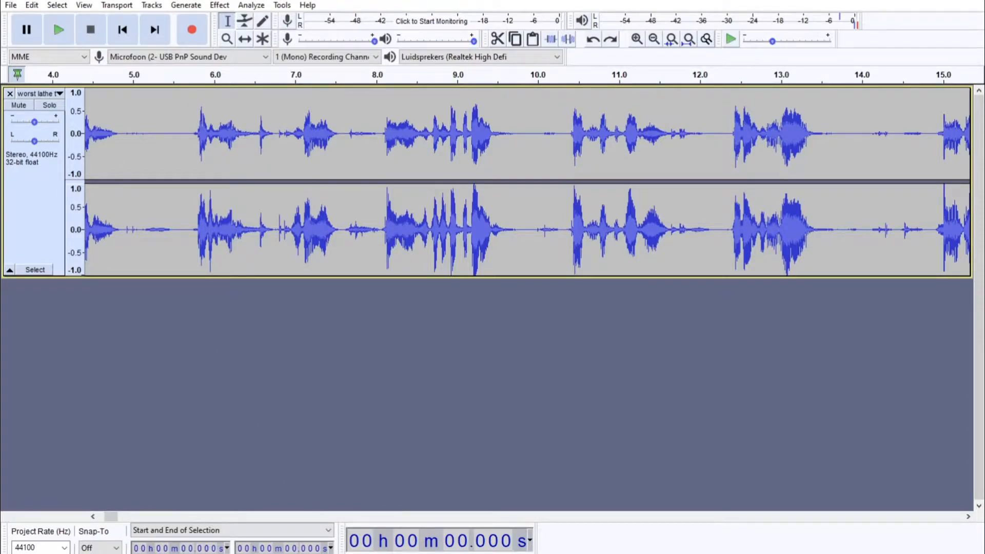
{"action": "scroll", "coordinate": [441, 166], "scroll_direction": "left", "scroll_amount": 1}
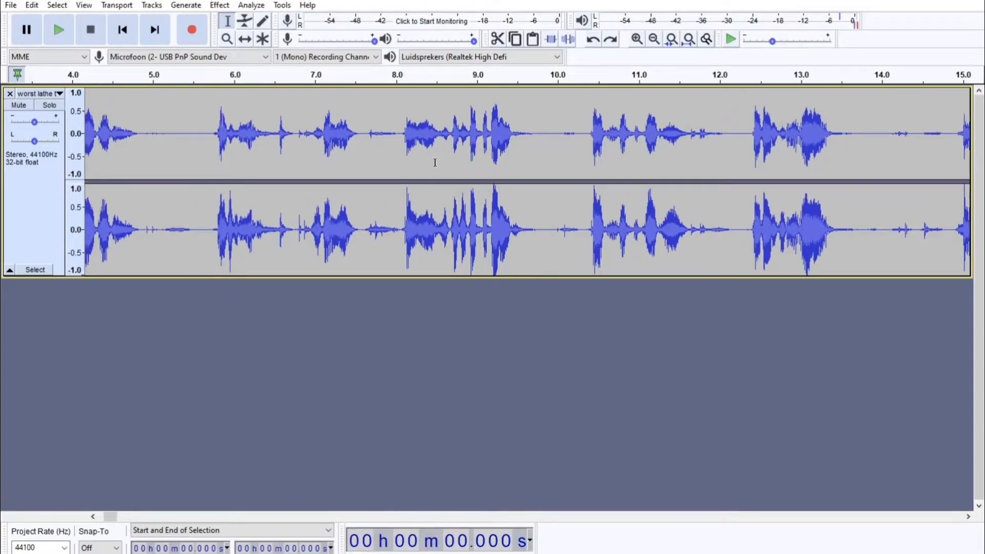
Open the macro manager and check the Normalize settings in the restore videos macro
{"action": "left_click", "coordinate": [282, 5]}
{"action": "mouse_move", "coordinate": [311, 53]}
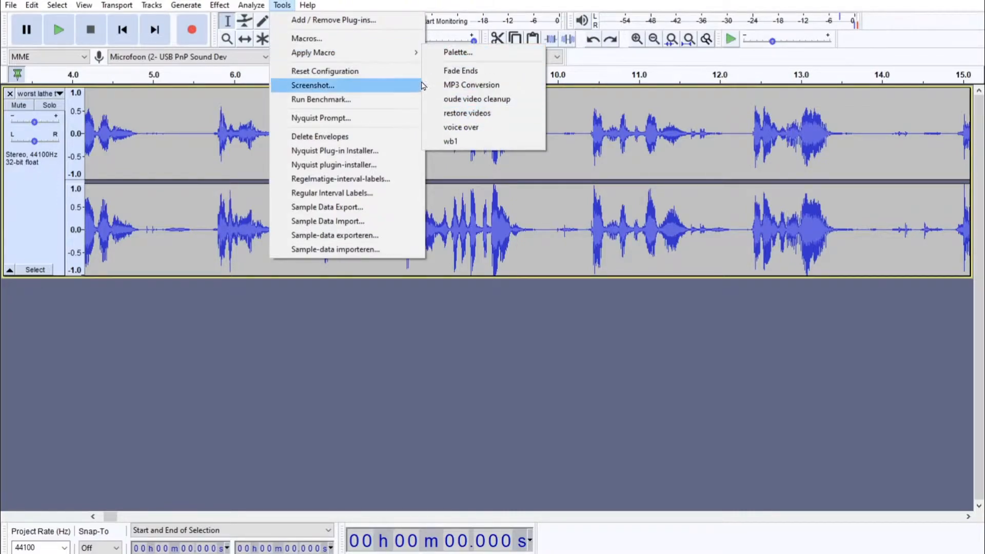
{"action": "left_click", "coordinate": [371, 43]}
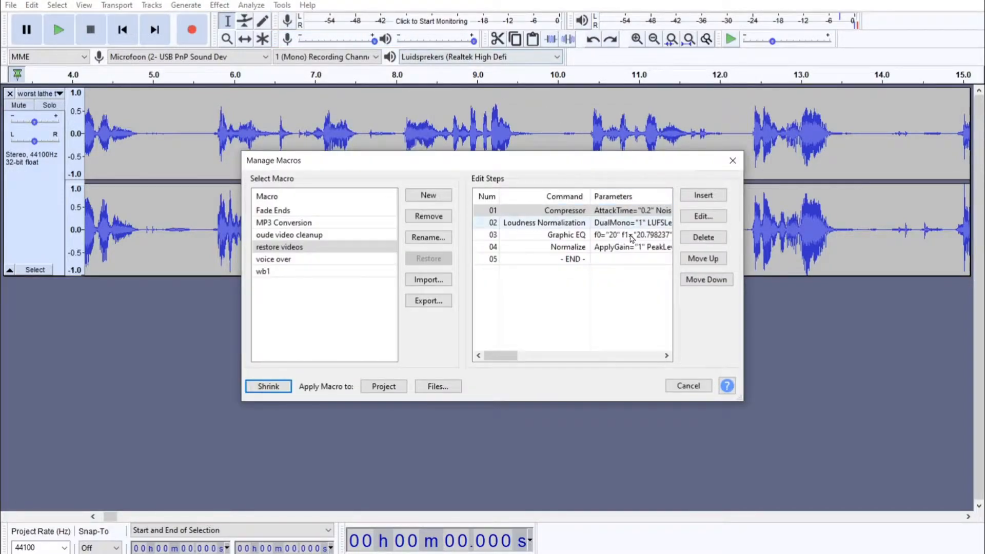
{"action": "left_click", "coordinate": [591, 248]}
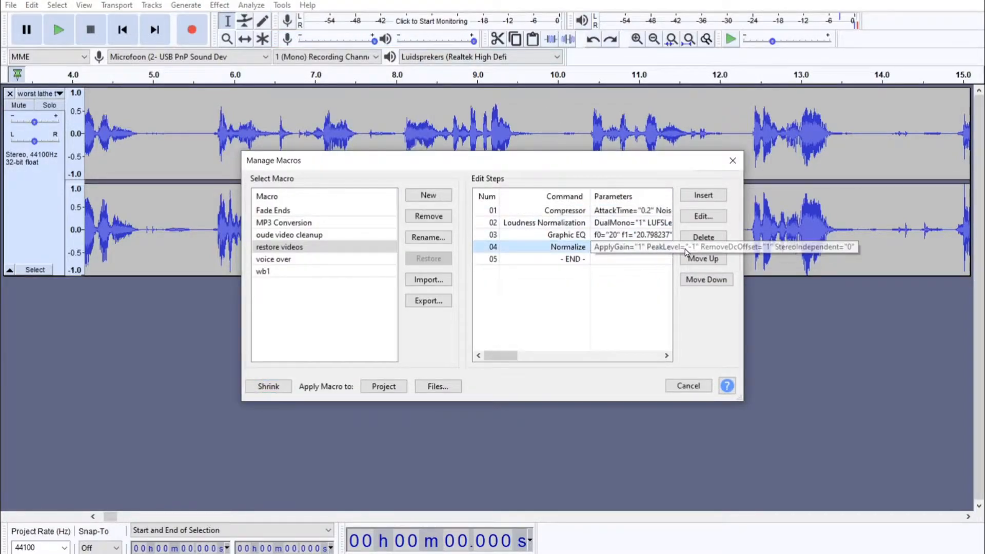
{"action": "left_click", "coordinate": [703, 215]}
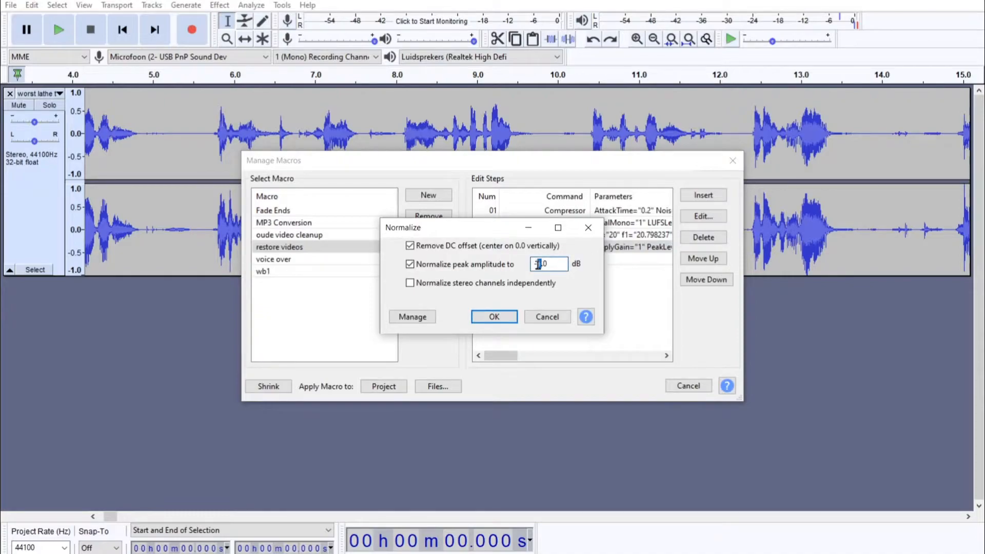
{"action": "left_click", "coordinate": [500, 319]}
Check the Compressor and Loudness Normalization settings of the restore videos macro
{"action": "left_click", "coordinate": [580, 210]}
{"action": "left_click", "coordinate": [703, 216]}
{"action": "left_click", "coordinate": [567, 426]}
{"action": "left_click", "coordinate": [560, 225]}
{"action": "left_click", "coordinate": [703, 216]}
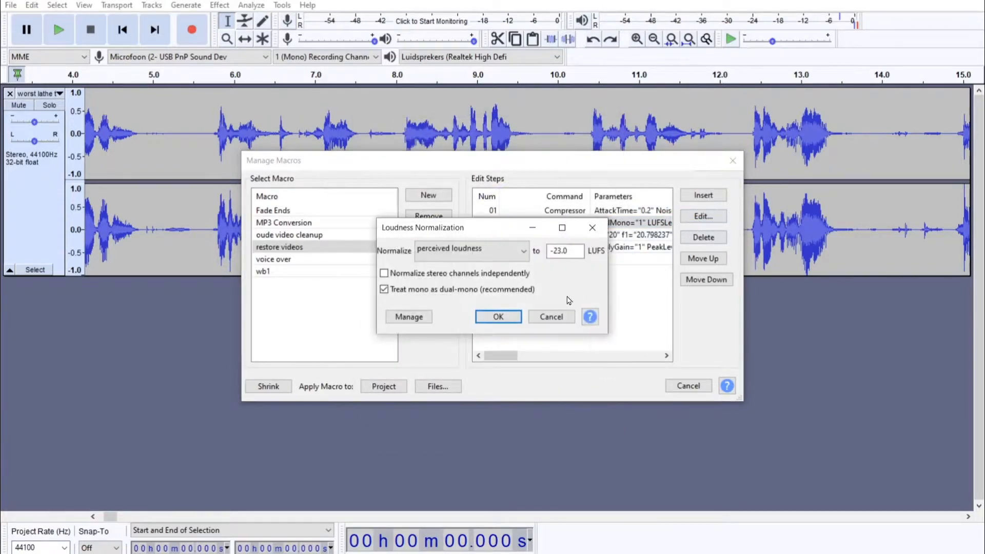
{"action": "left_click", "coordinate": [550, 320]}
Review the Graphic EQ curve in the restore videos macro and close the macro manager, saving the changes
{"action": "left_click", "coordinate": [564, 234]}
{"action": "left_click", "coordinate": [703, 216]}
{"action": "mouse_move", "coordinate": [439, 253]}
{"action": "left_click_drag", "start_coordinate": [427, 258], "coordinate": [373, 252]}
{"action": "left_click_drag", "start_coordinate": [544, 261], "coordinate": [577, 266]}
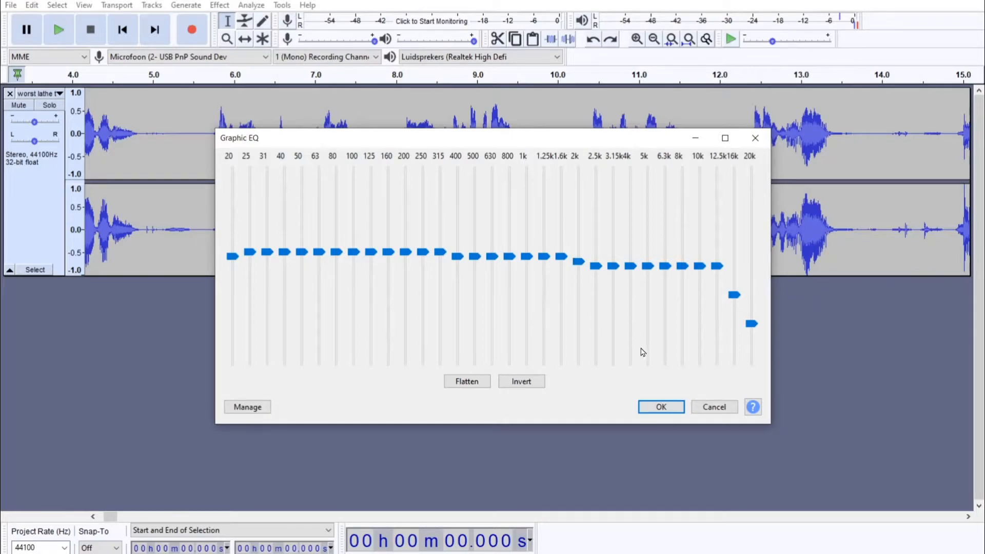
{"action": "left_click", "coordinate": [659, 407]}
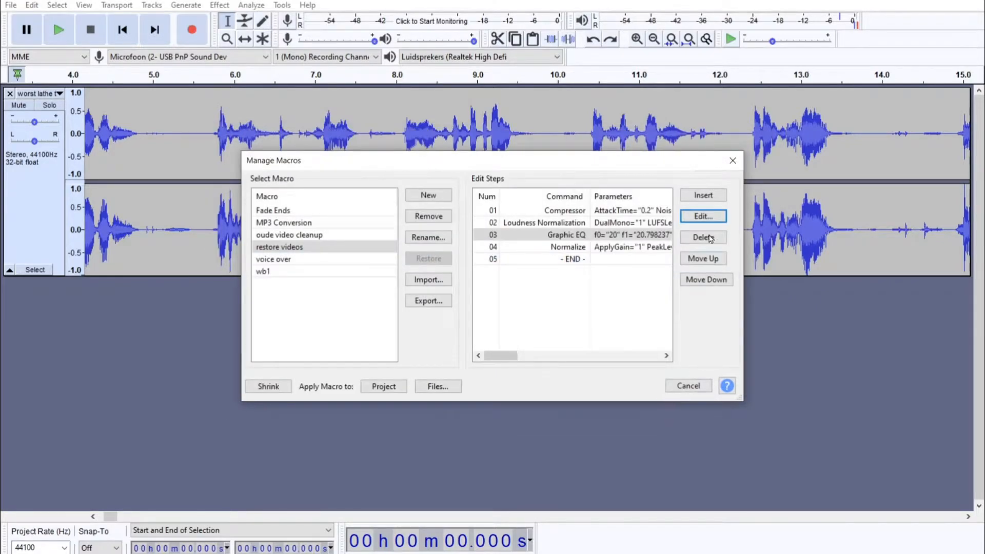
{"action": "left_click", "coordinate": [734, 160]}
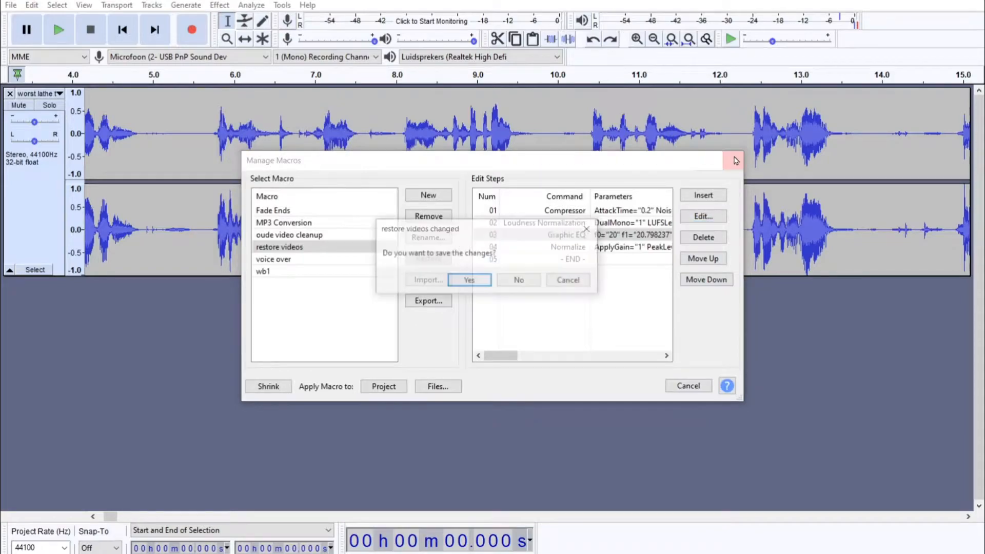
{"action": "left_click", "coordinate": [473, 282]}
Apply the restore videos macro to the whole track
{"action": "left_click", "coordinate": [40, 268]}
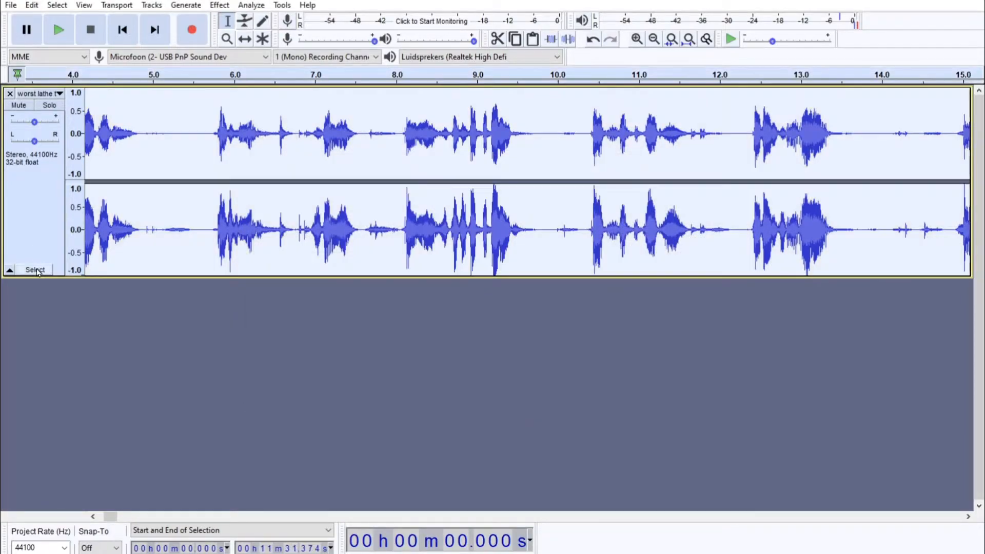
{"action": "left_click", "coordinate": [281, 5]}
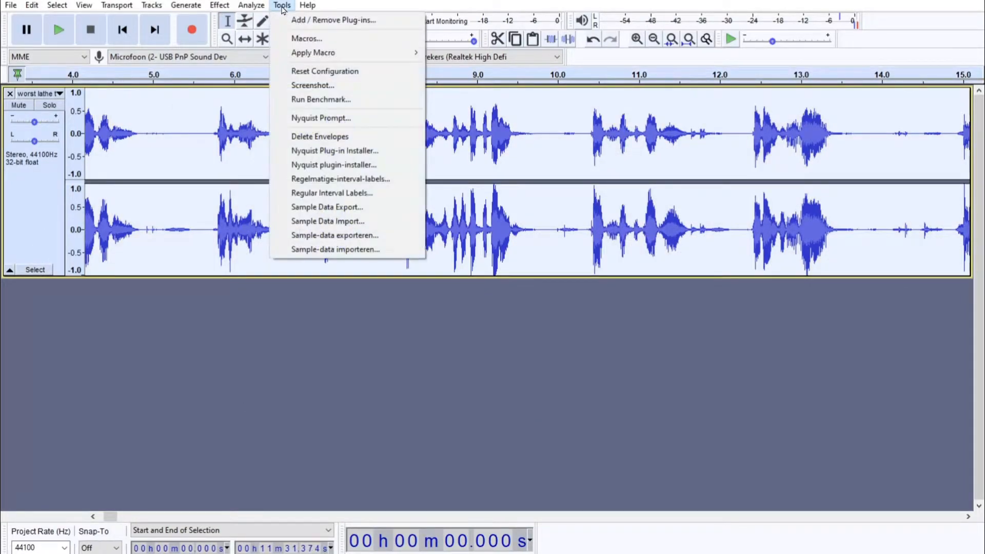
{"action": "mouse_move", "coordinate": [399, 52]}
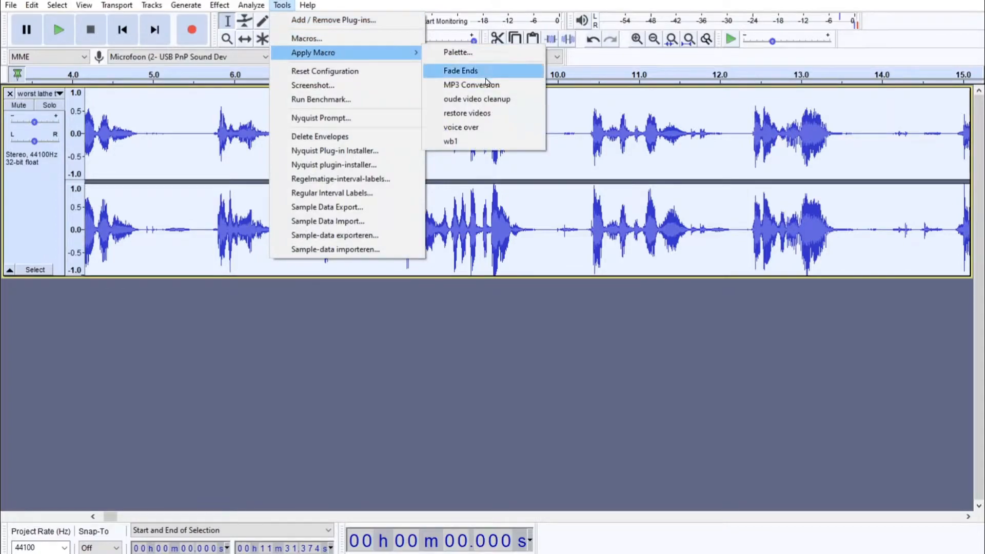
{"action": "left_click", "coordinate": [499, 119]}
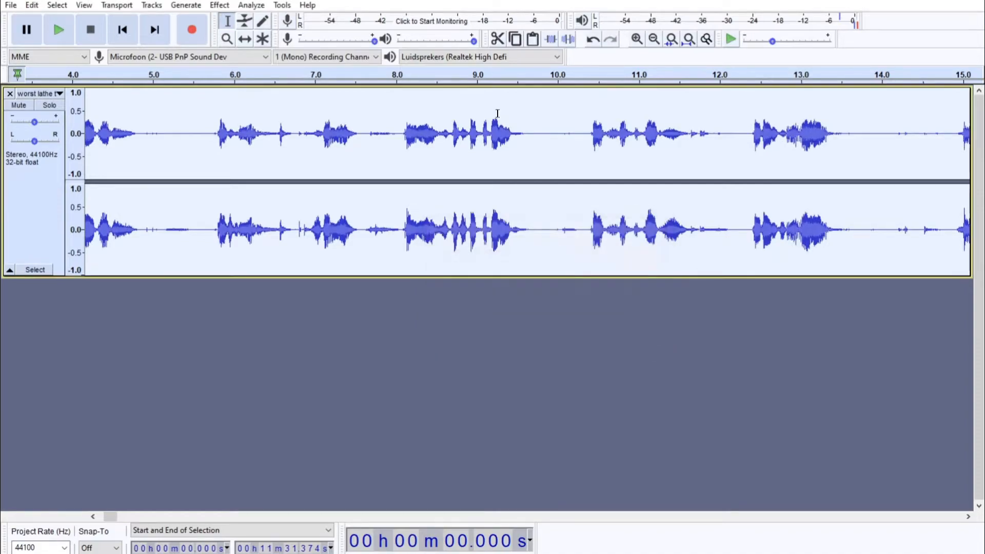
Play the processed track from the beginning to check the restored sound, and stop playback
{"action": "left_click", "coordinate": [127, 21]}
{"action": "left_click", "coordinate": [71, 40]}
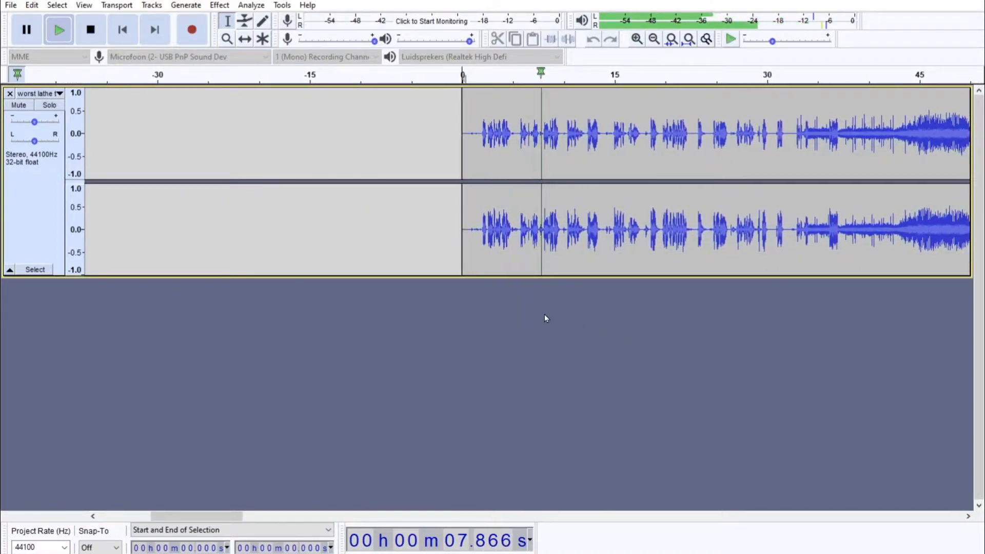
{"action": "left_click", "coordinate": [90, 32]}
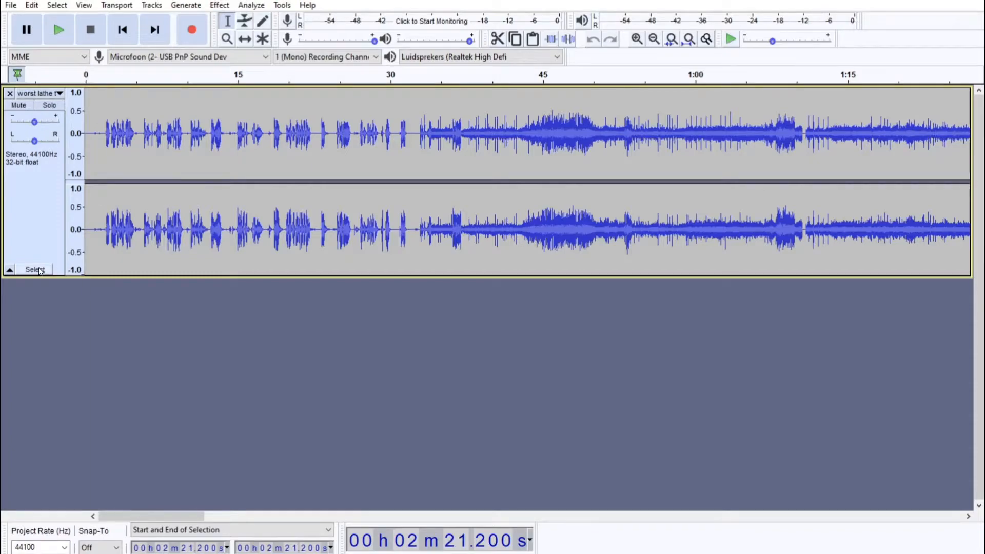
Select the whole track and run the Nyquist script that adds envelope points of value 1.0 at 3.0-second intervals
{"action": "left_click", "coordinate": [37, 269]}
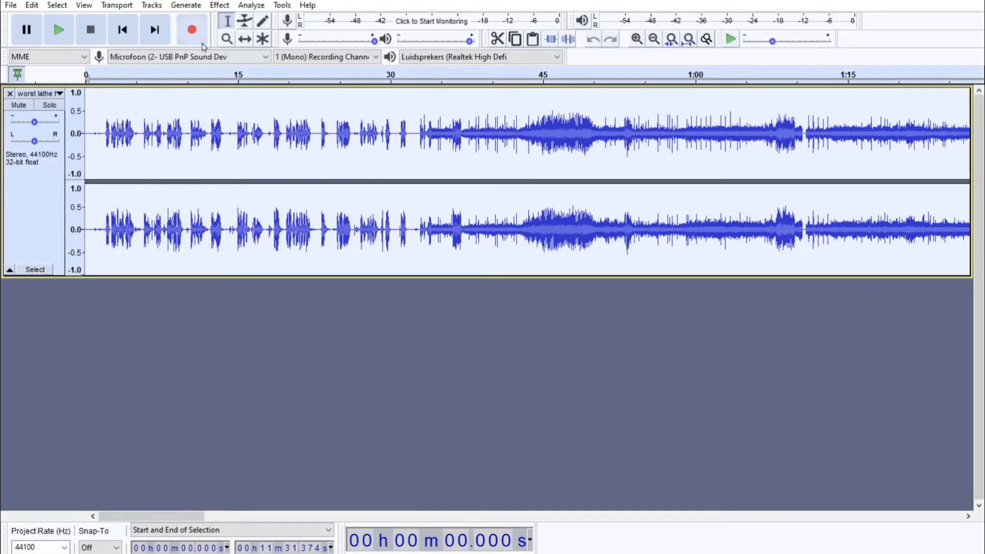
{"action": "left_click", "coordinate": [244, 24]}
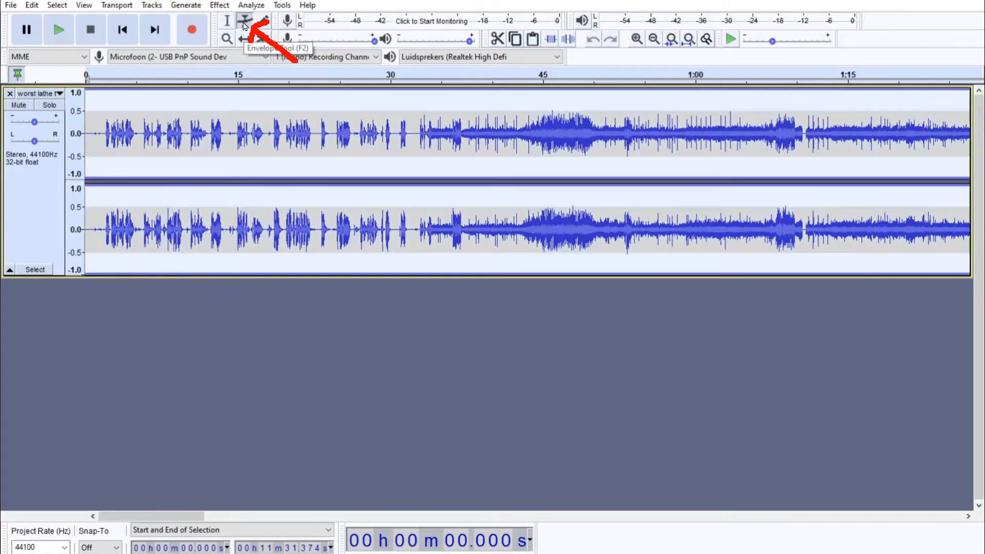
{"action": "left_click", "coordinate": [282, 6]}
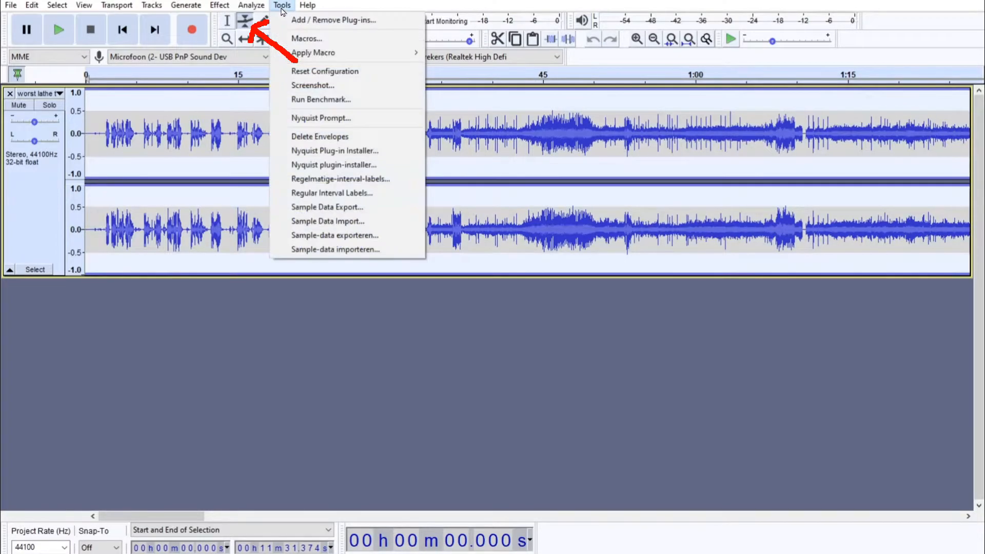
{"action": "left_click", "coordinate": [329, 119]}
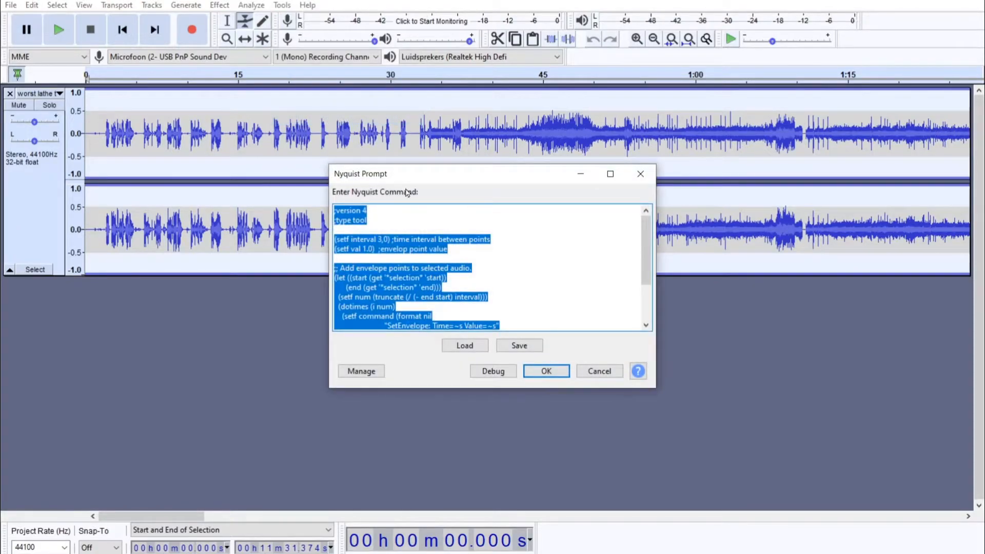
{"action": "left_click", "coordinate": [379, 243]}
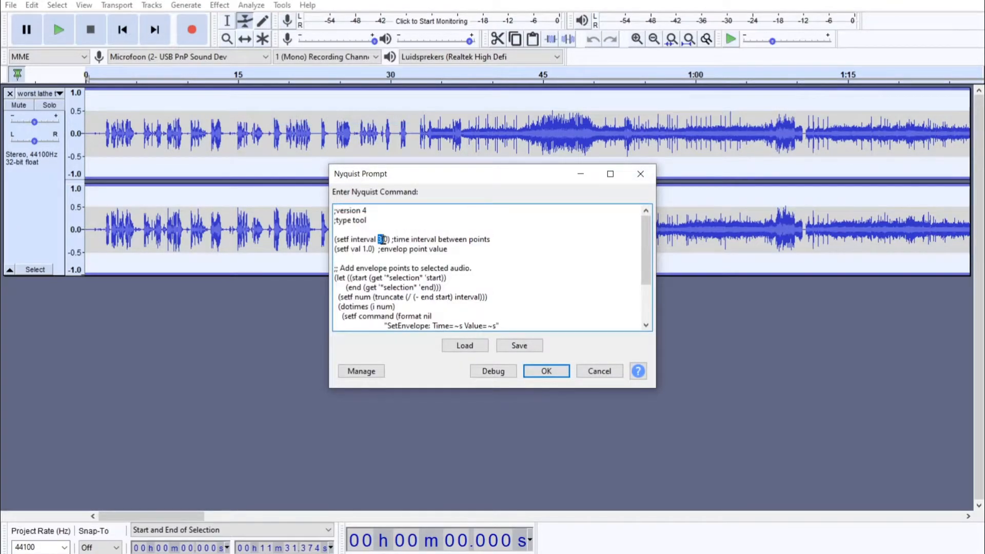
{"action": "mouse_move", "coordinate": [650, 258]}
{"action": "left_mouse_down"}
{"action": "mouse_move", "coordinate": [649, 288]}
{"action": "mouse_move", "coordinate": [651, 260]}
{"action": "left_mouse_up"}
{"action": "left_click", "coordinate": [552, 379]}
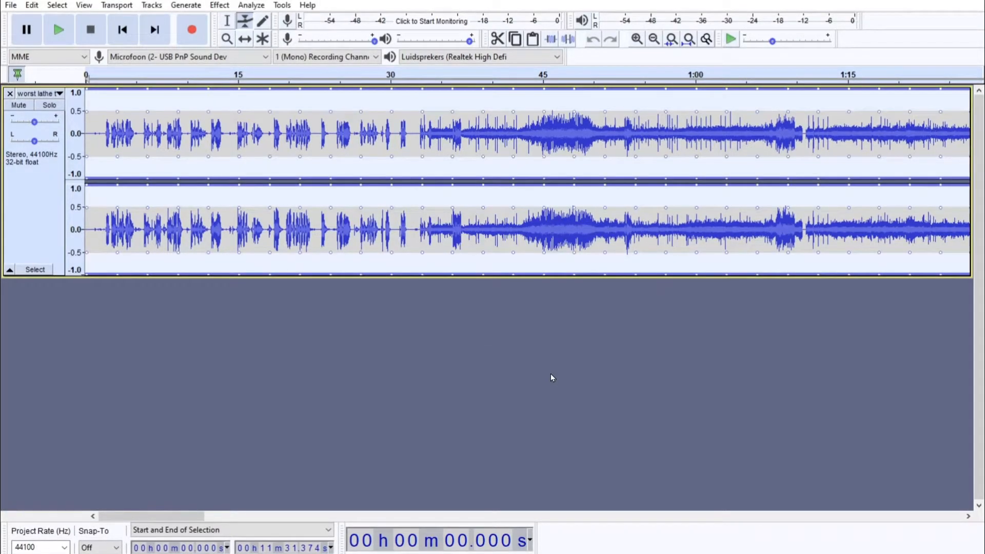
Lower the volume envelope in the silent lead-in and in the speech pauses at about 5.3 s and 7.8 s
{"action": "left_click_drag", "start_coordinate": [106, 201], "coordinate": [109, 210]}
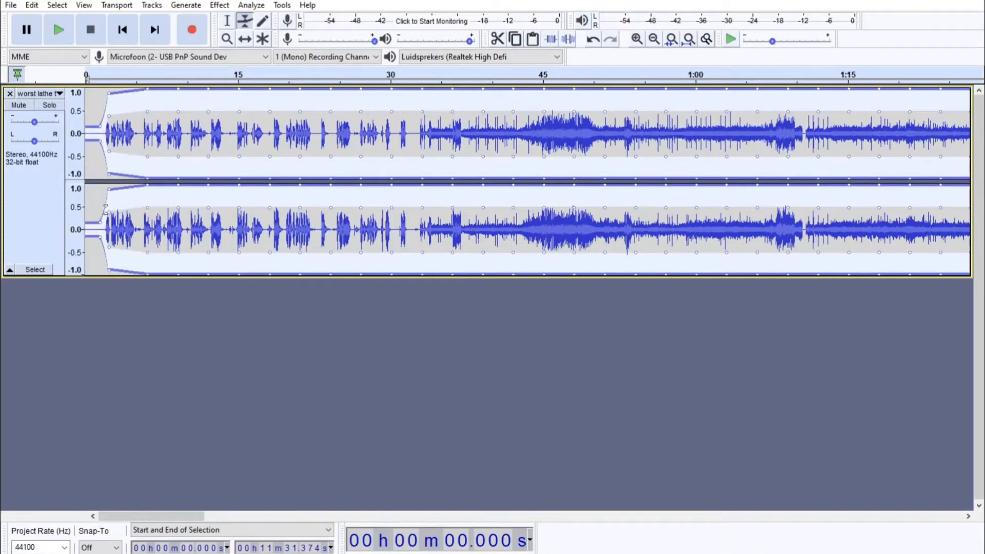
{"action": "scroll", "coordinate": [164, 130], "scroll_direction": "up", "scroll_amount": 4}
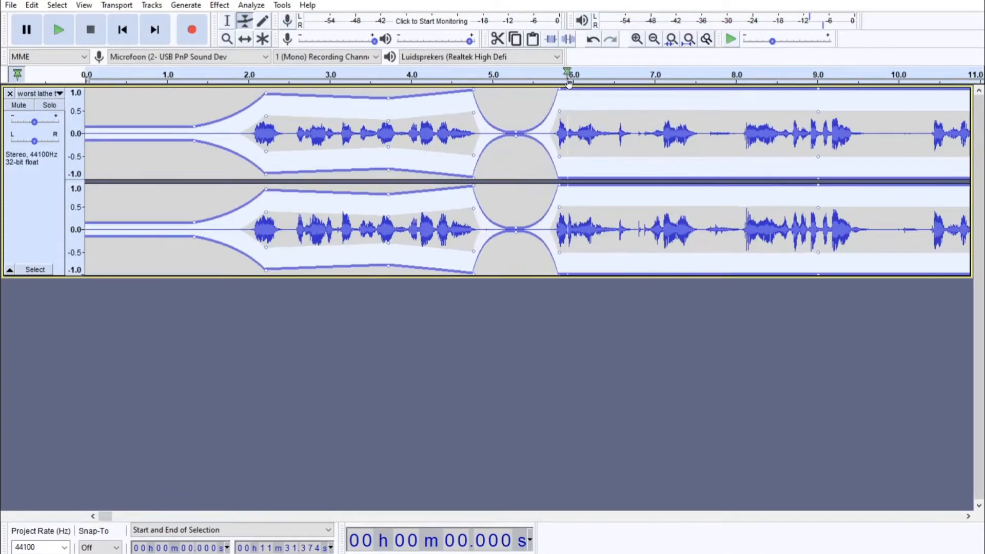
{"action": "left_click", "coordinate": [638, 111]}
{"action": "left_click_drag", "start_coordinate": [662, 111], "coordinate": [662, 133]}
{"action": "scroll", "coordinate": [526, 111], "scroll_direction": "right", "scroll_amount": 5}
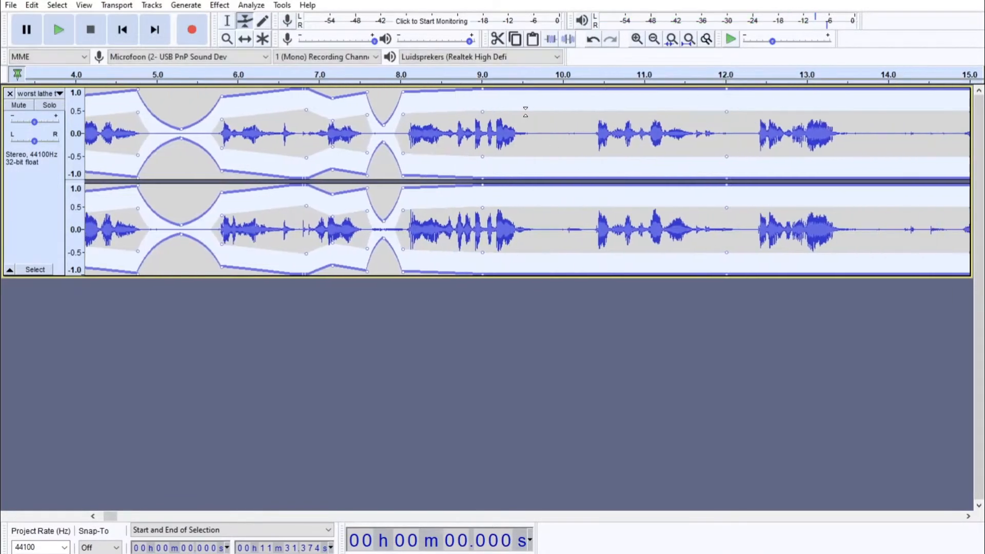
Lower the envelope in the speech pauses between about 9.5 s and 15 s, and play the result from about 14 s
{"action": "left_click", "coordinate": [525, 110]}
{"action": "left_click", "coordinate": [590, 111]}
{"action": "mouse_move", "coordinate": [558, 110]}
{"action": "left_mouse_down"}
{"action": "mouse_move", "coordinate": [558, 132]}
{"action": "mouse_move", "coordinate": [582, 132]}
{"action": "left_mouse_up"}
{"action": "scroll", "coordinate": [582, 111], "scroll_direction": "right", "scroll_amount": 3}
{"action": "scroll", "coordinate": [582, 111], "scroll_direction": "right", "scroll_amount": 3}
{"action": "left_click", "coordinate": [477, 77]}
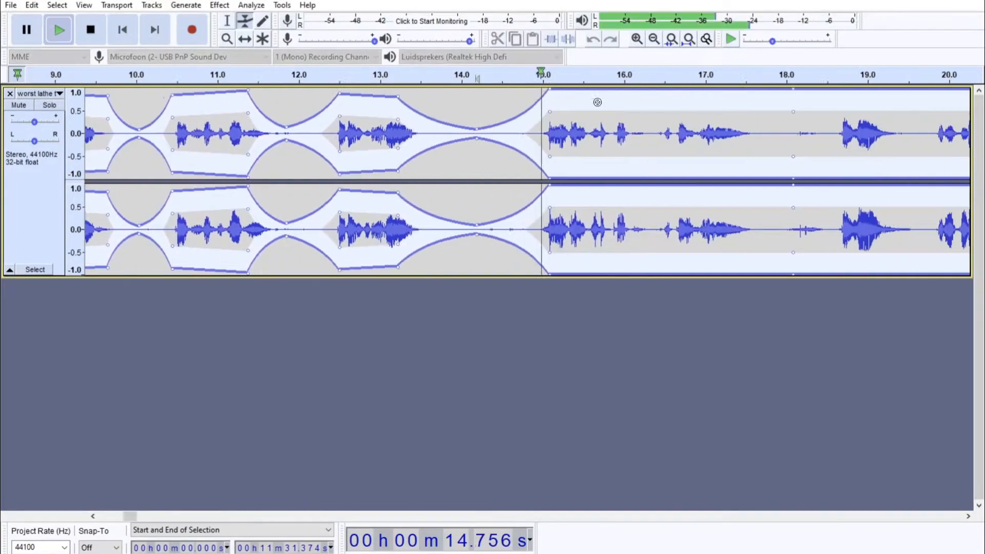
{"action": "key", "text": "space"}
Flatten the envelope dip around 14 s and lower the envelope in the speech pauses at about 18 s and 19.5 s
{"action": "scroll", "coordinate": [597, 102], "scroll_direction": "right", "scroll_amount": 2}
{"action": "left_click_drag", "start_coordinate": [418, 132], "coordinate": [418, 124]}
{"action": "scroll", "coordinate": [536, 111], "scroll_direction": "right", "scroll_amount": 3}
{"action": "left_click_drag", "start_coordinate": [579, 111], "coordinate": [579, 129]}
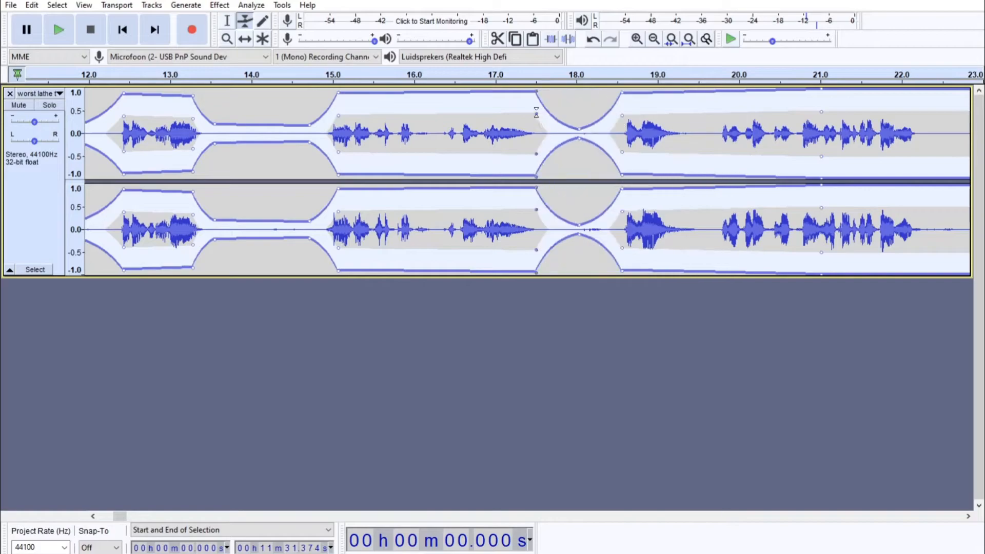
{"action": "scroll", "coordinate": [536, 112], "scroll_direction": "right", "scroll_amount": 2}
{"action": "left_click", "coordinate": [532, 112]}
{"action": "scroll", "coordinate": [521, 111], "scroll_direction": "right", "scroll_amount": 3}
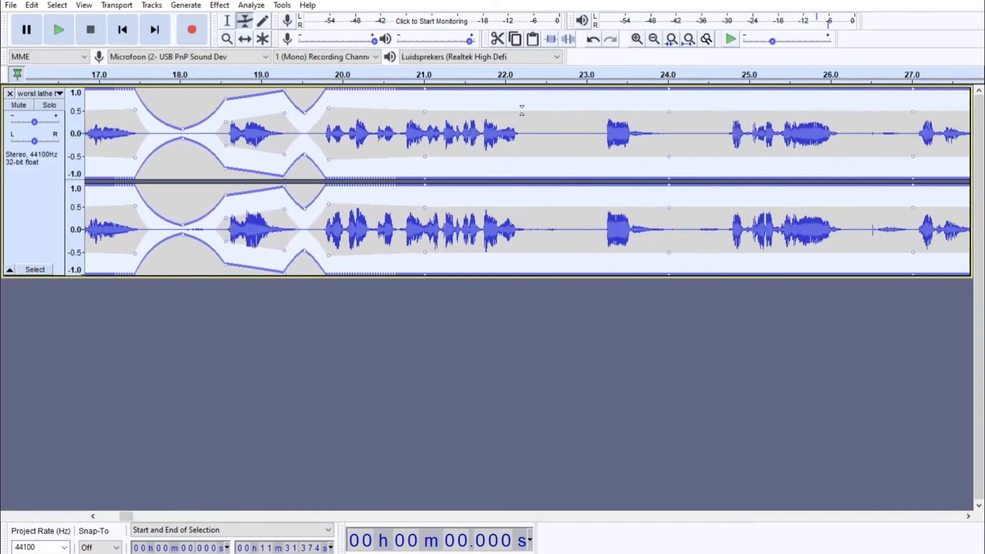
Lower the envelope in the speech pauses between about 22 s and 29 s, playing the audio to check it
{"action": "left_click_drag", "start_coordinate": [559, 112], "coordinate": [559, 122]}
{"action": "left_click_drag", "start_coordinate": [680, 112], "coordinate": [680, 123]}
{"action": "scroll", "coordinate": [680, 118], "scroll_direction": "right", "scroll_amount": 3}
{"action": "left_click_drag", "start_coordinate": [563, 92], "coordinate": [565, 128]}
{"action": "left_click_drag", "start_coordinate": [767, 112], "coordinate": [767, 128]}
{"action": "scroll", "coordinate": [766, 123], "scroll_direction": "right", "scroll_amount": 4}
{"action": "left_click", "coordinate": [462, 74]}
{"action": "key", "text": "space"}
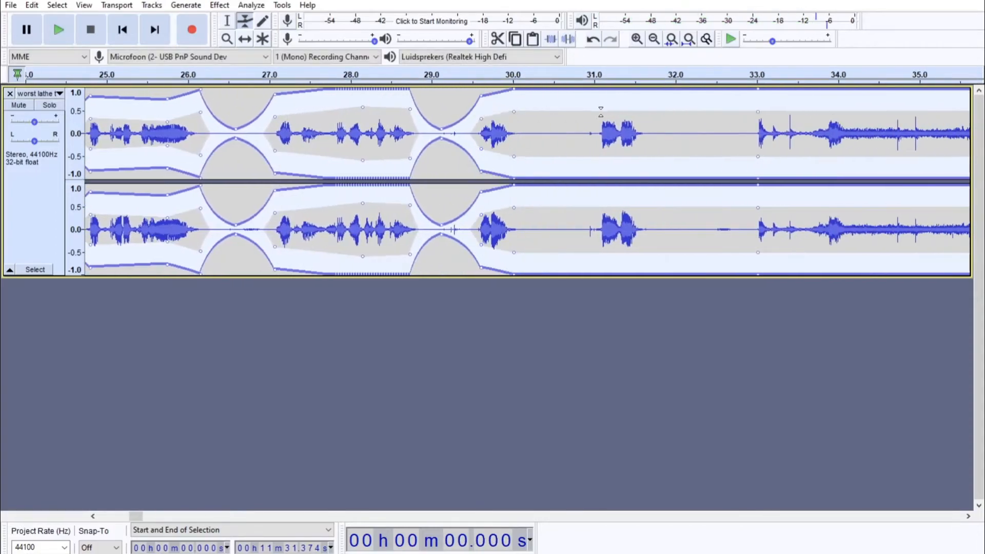
Lower the envelope in the remaining speech pauses between about 30 s and 33 s, checking them by playback
{"action": "left_click_drag", "start_coordinate": [601, 111], "coordinate": [601, 128]}
{"action": "scroll", "coordinate": [600, 123], "scroll_direction": "right", "scroll_amount": 3}
{"action": "key", "text": "space"}
{"action": "key", "text": "space"}
{"action": "scroll", "coordinate": [602, 120], "scroll_direction": "down", "scroll_amount": 3}
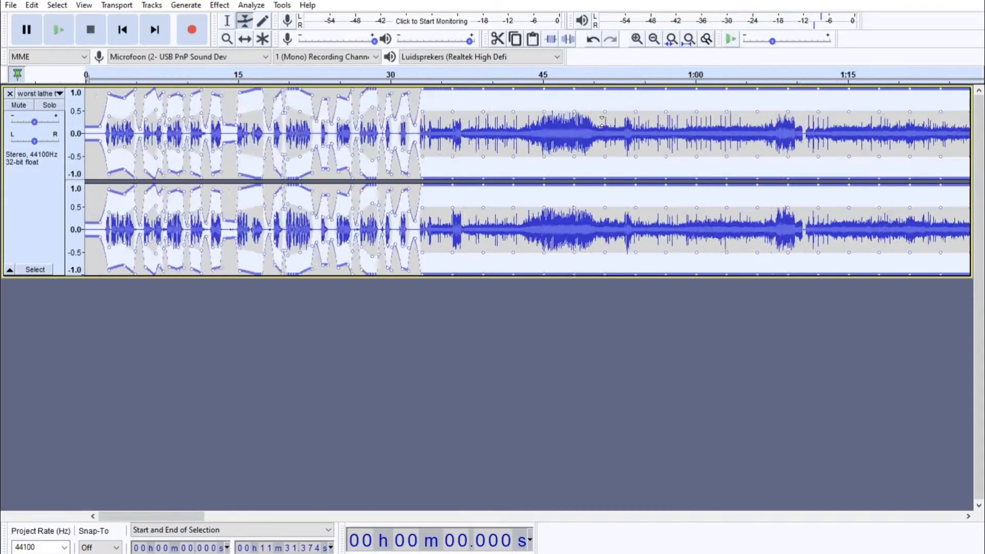
{"action": "scroll", "coordinate": [601, 121], "scroll_direction": "down", "scroll_amount": 1}
Delete the envelope points from the continuous machine-noise section between about 0:32.5 and 2:11
{"action": "left_click", "coordinate": [229, 24]}
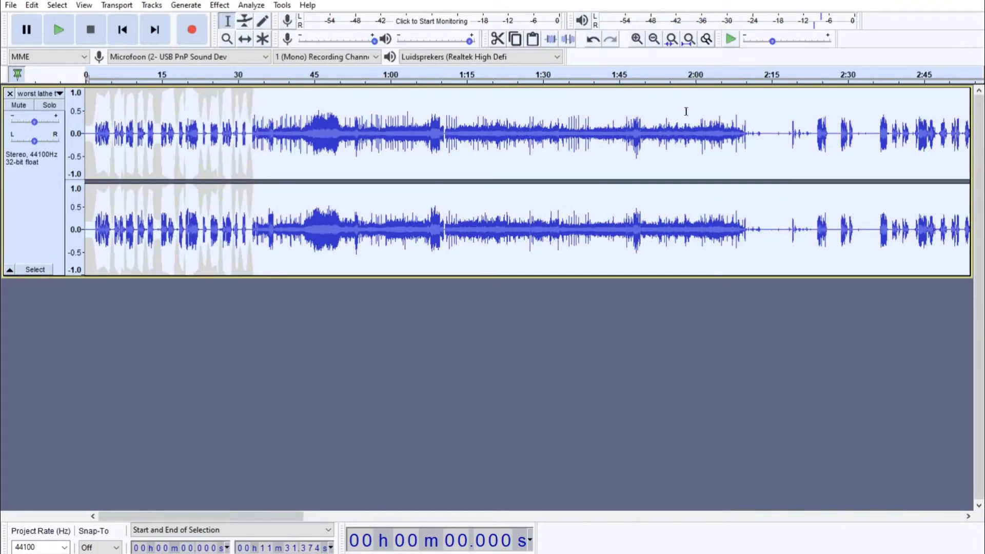
{"action": "left_click_drag", "start_coordinate": [750, 133], "coordinate": [264, 117]}
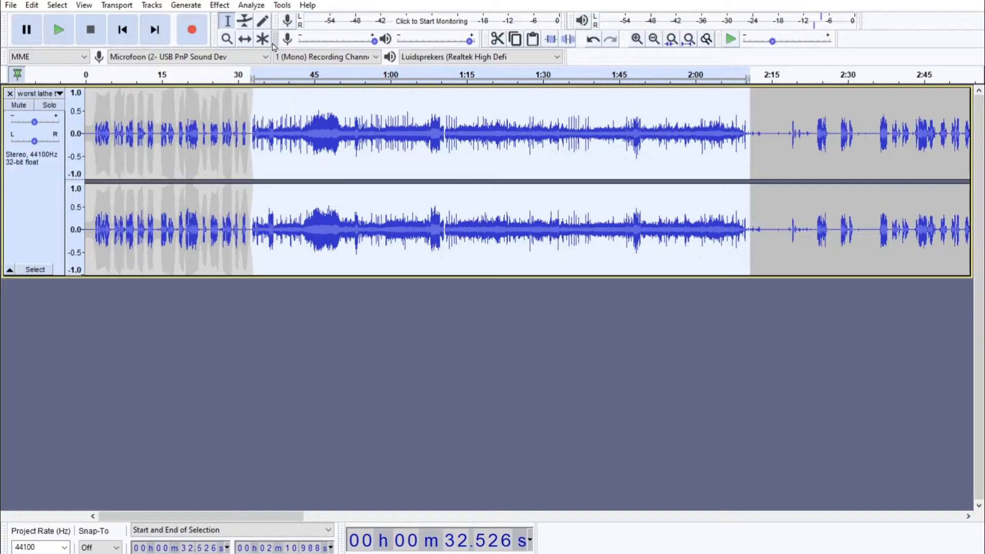
{"action": "left_click", "coordinate": [281, 6]}
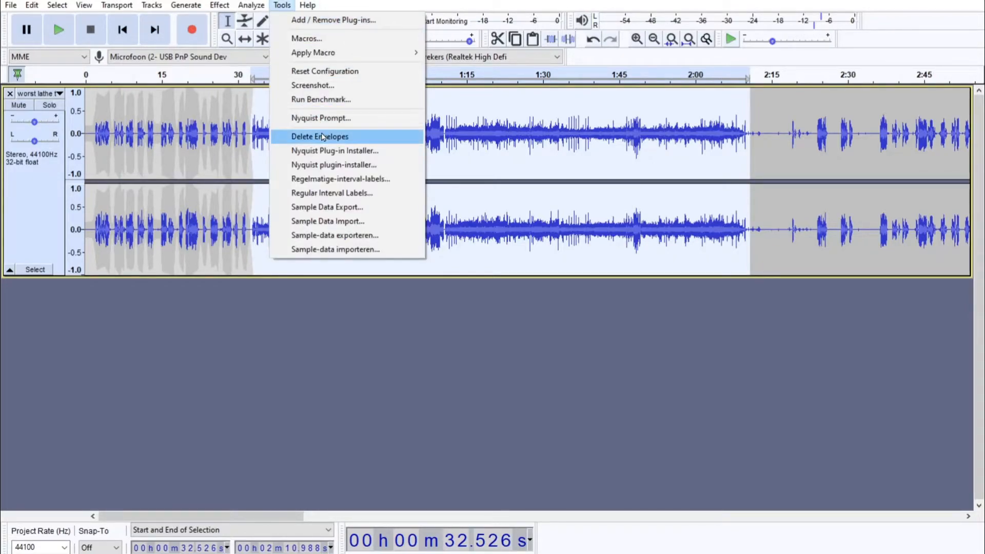
{"action": "left_click", "coordinate": [321, 136]}
Lower the envelope evenly over the machine-noise section up to 2:11 and shape it around the phrases up to about 2:37
{"action": "left_click", "coordinate": [245, 22]}
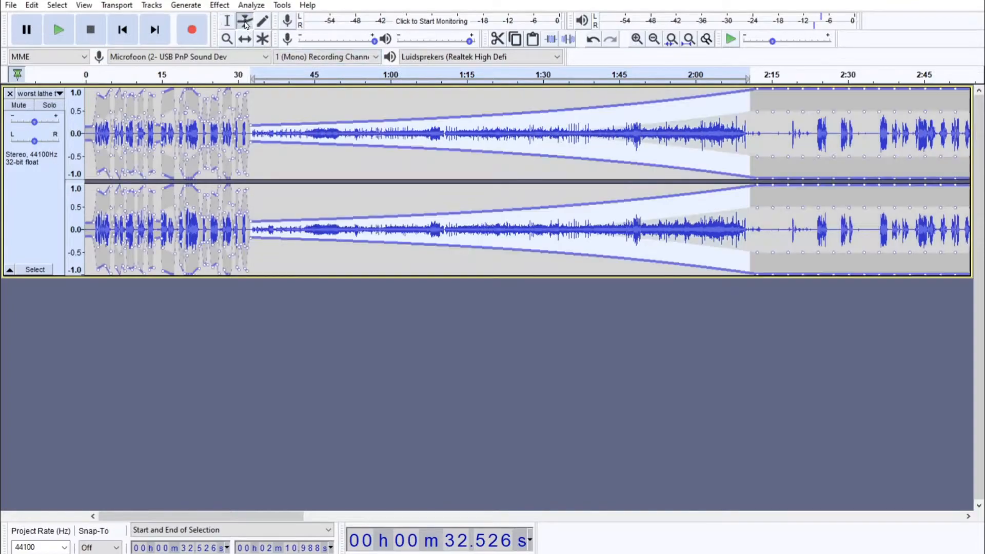
{"action": "left_click_drag", "start_coordinate": [756, 107], "coordinate": [752, 126]}
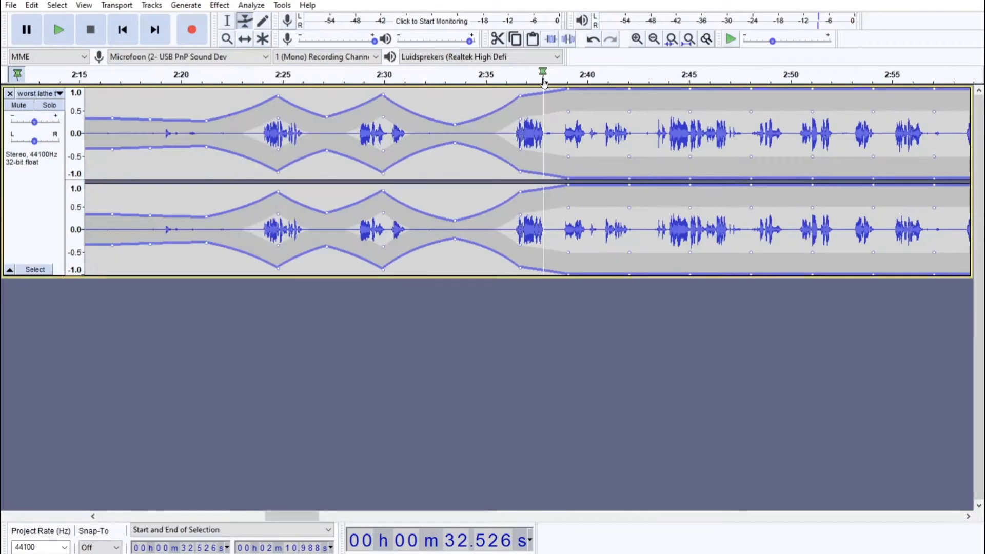
{"action": "left_click", "coordinate": [544, 82]}
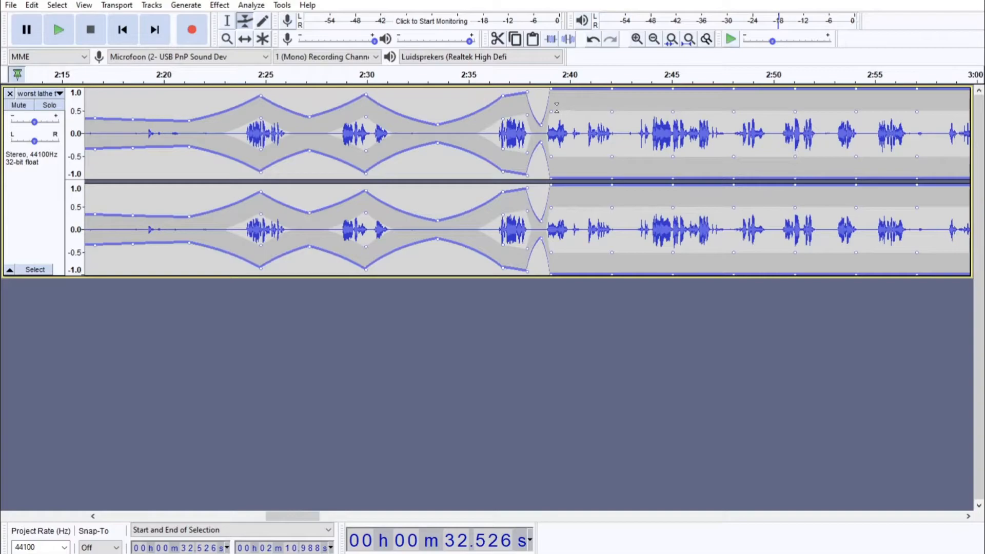
Lower the envelope in the speech pauses at about 2:38 and 2:43, checking the sound by playback
{"action": "left_click_drag", "start_coordinate": [522, 113], "coordinate": [520, 127]}
{"action": "left_click", "coordinate": [544, 75]}
{"action": "left_click_drag", "start_coordinate": [540, 112], "coordinate": [537, 119]}
{"action": "key", "text": "space"}
{"action": "left_click_drag", "start_coordinate": [516, 123], "coordinate": [516, 120]}
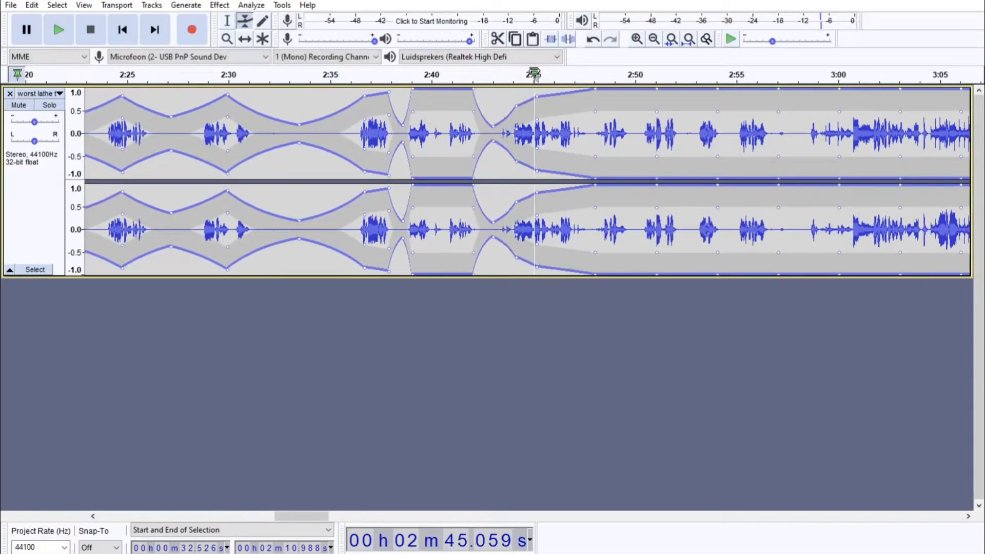
Play the audio from about 2:45 and adjust the envelope points around the adjoining speech
{"action": "left_click", "coordinate": [533, 74]}
{"action": "key", "text": "space"}
{"action": "left_click_drag", "start_coordinate": [347, 119], "coordinate": [350, 124]}
{"action": "left_click_drag", "start_coordinate": [371, 115], "coordinate": [370, 118]}
{"action": "left_click", "coordinate": [555, 74]}
{"action": "key", "text": "space"}
Lower the envelope in each speech pause between about 2:47 and 2:57, and play from 2:57 to check
{"action": "left_click", "coordinate": [503, 113]}
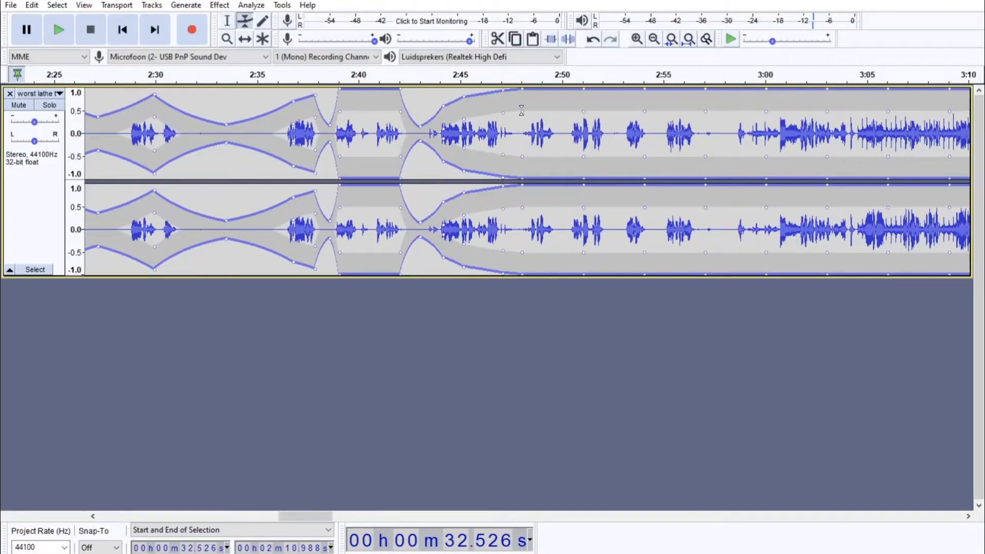
{"action": "left_click", "coordinate": [604, 110]}
{"action": "left_click_drag", "start_coordinate": [613, 110], "coordinate": [616, 124]}
{"action": "left_click", "coordinate": [631, 114]}
{"action": "mouse_move", "coordinate": [704, 112]}
{"action": "left_mouse_down"}
{"action": "mouse_move", "coordinate": [693, 113]}
{"action": "mouse_move", "coordinate": [707, 126]}
{"action": "left_mouse_up"}
{"action": "left_click", "coordinate": [705, 74]}
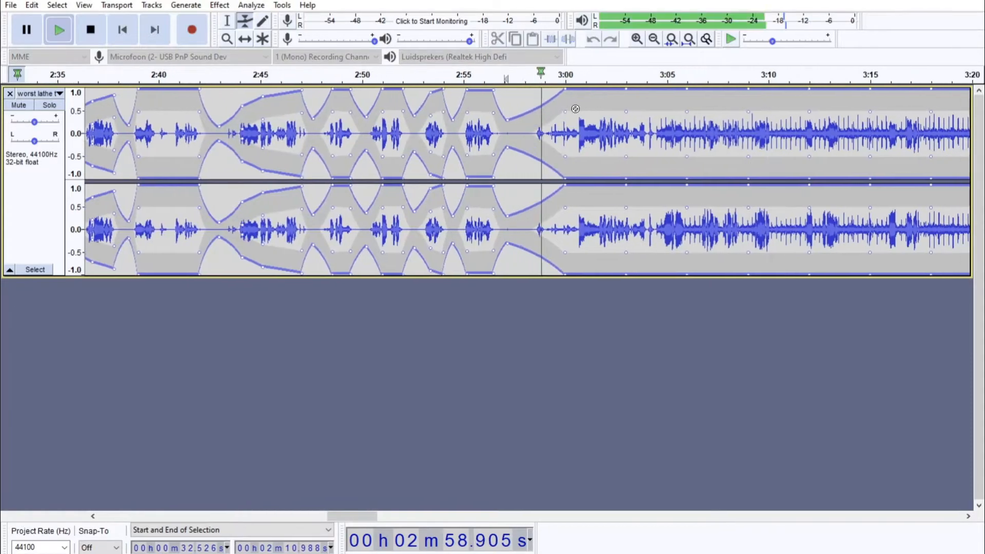
{"action": "key", "text": "space"}
Shape the envelope between about 2:57 and 3:06 to reduce noise around the quiet speech, and check it by playback
{"action": "mouse_move", "coordinate": [507, 112]}
{"action": "left_mouse_down"}
{"action": "mouse_move", "coordinate": [524, 127]}
{"action": "mouse_move", "coordinate": [518, 119]}
{"action": "left_mouse_up"}
{"action": "left_click", "coordinate": [528, 74]}
{"action": "key", "text": "space"}
{"action": "left_click_drag", "start_coordinate": [458, 113], "coordinate": [458, 120]}
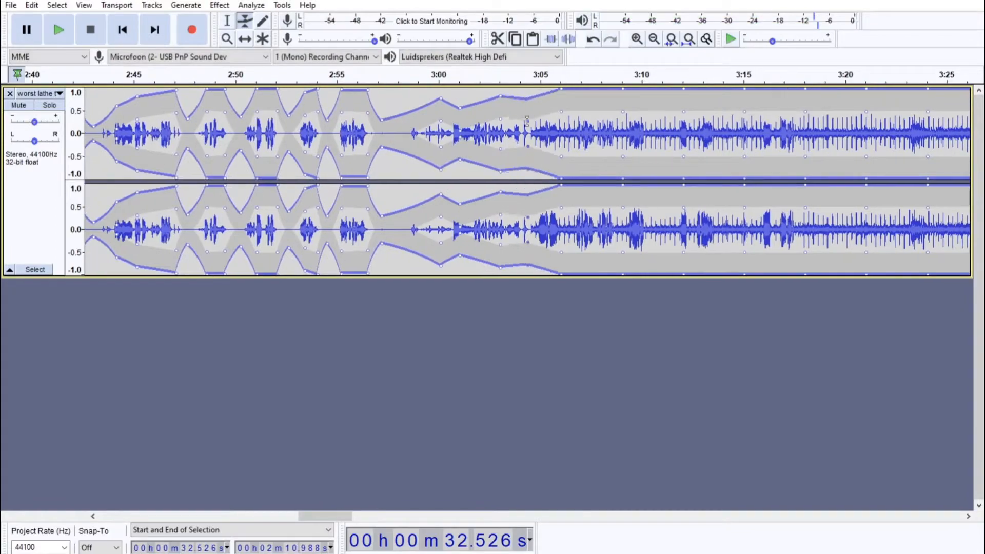
{"action": "left_click", "coordinate": [522, 74]}
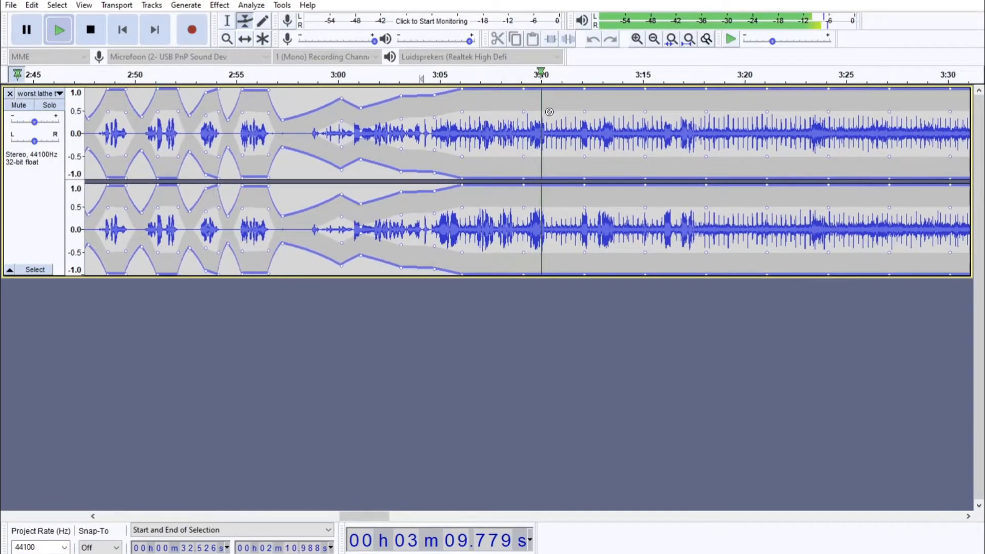
{"action": "key", "text": "space"}
Delete the envelope points from the machine-noise section between about 3:06 and 4:24
{"action": "key", "text": "ctrl+f"}
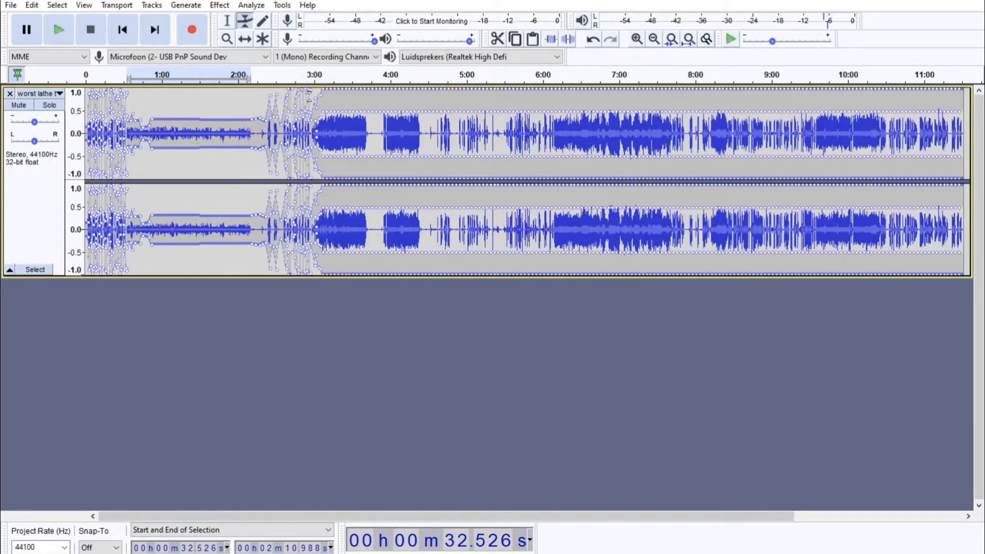
{"action": "key", "text": "F1"}
{"action": "left_click_drag", "start_coordinate": [422, 130], "coordinate": [322, 131]}
{"action": "left_click", "coordinate": [282, 4]}
{"action": "left_click", "coordinate": [355, 137]}
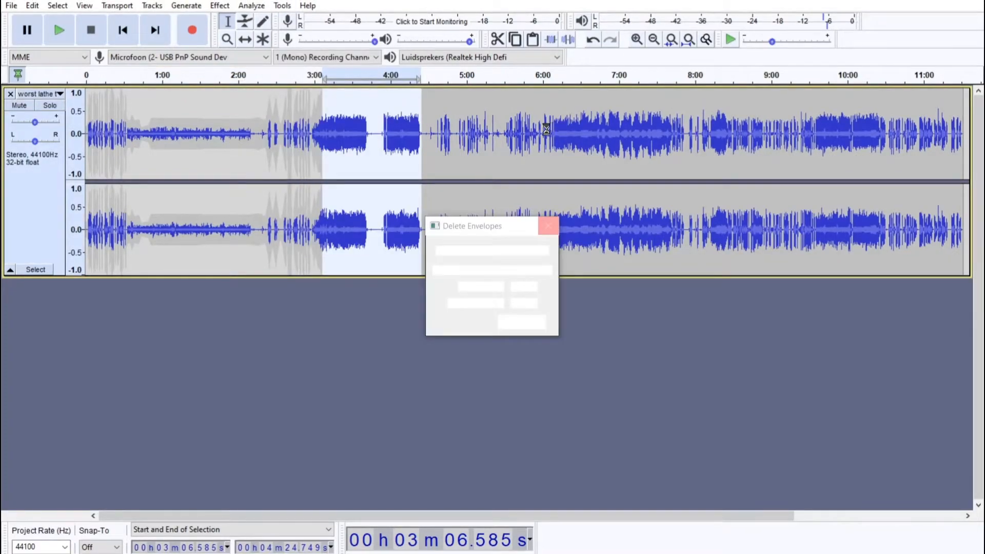
Delete the envelope points from the noisy sections at about 6:08 to 7:42 and 9:37 to 10:28
{"action": "left_click_drag", "start_coordinate": [552, 120], "coordinate": [672, 123]}
{"action": "left_click", "coordinate": [282, 5]}
{"action": "left_click", "coordinate": [354, 134]}
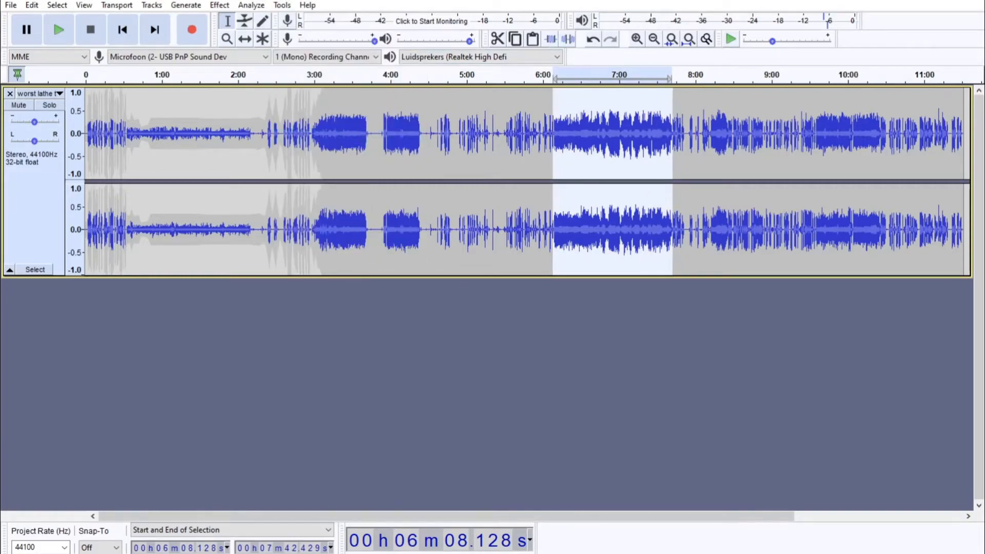
{"action": "left_click_drag", "start_coordinate": [819, 111], "coordinate": [883, 113]}
{"action": "left_click", "coordinate": [282, 5]}
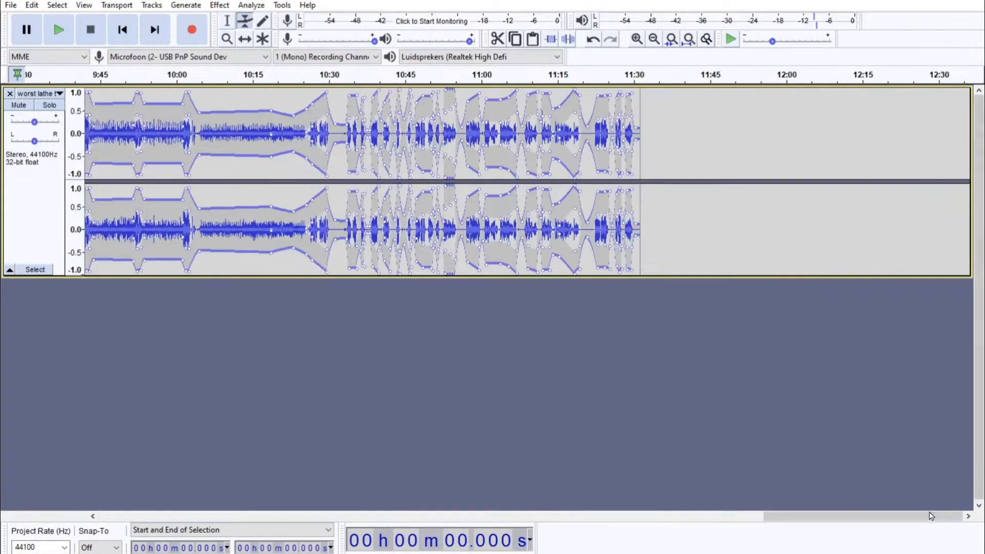
Return to the start of the finished track and export the audio to a file
{"action": "left_click_drag", "start_coordinate": [931, 516], "coordinate": [270, 528]}
{"action": "left_click", "coordinate": [11, 5]}
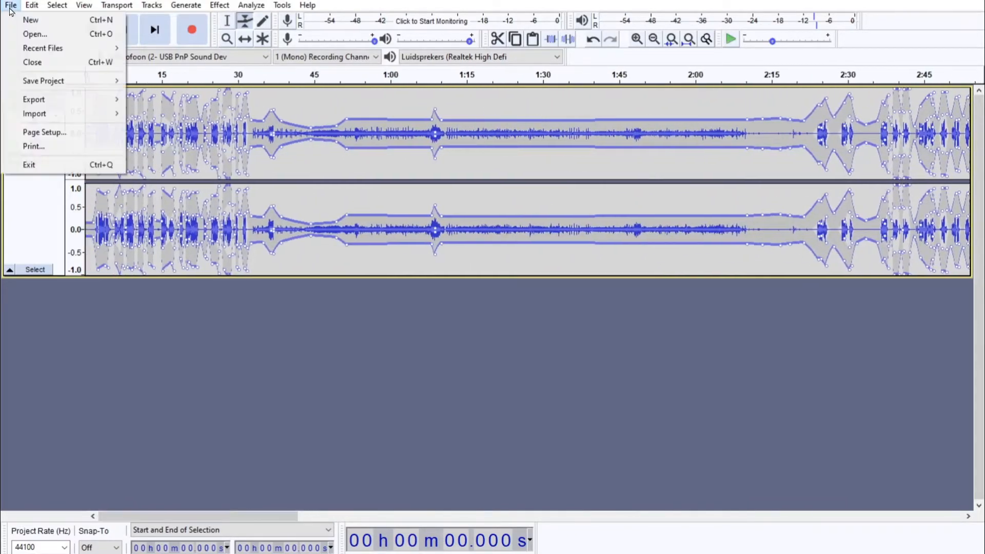
{"action": "mouse_move", "coordinate": [62, 99]}
{"action": "left_click", "coordinate": [170, 112]}
{"action": "left_click", "coordinate": [467, 254]}
{"action": "left_click", "coordinate": [585, 286]}
Switch to VideoPad and dismiss its About window
{"action": "left_click", "coordinate": [532, 548]}
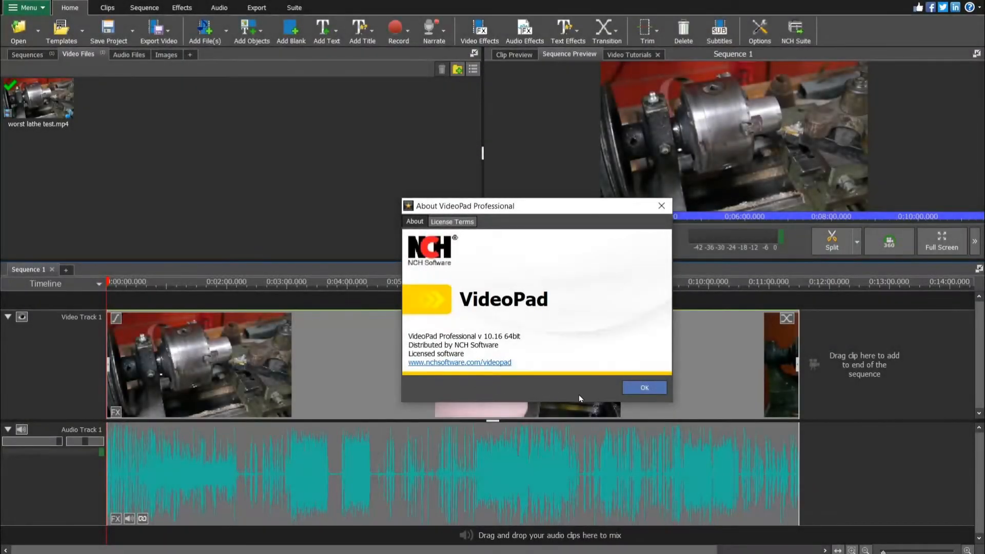
{"action": "left_click", "coordinate": [647, 388]}
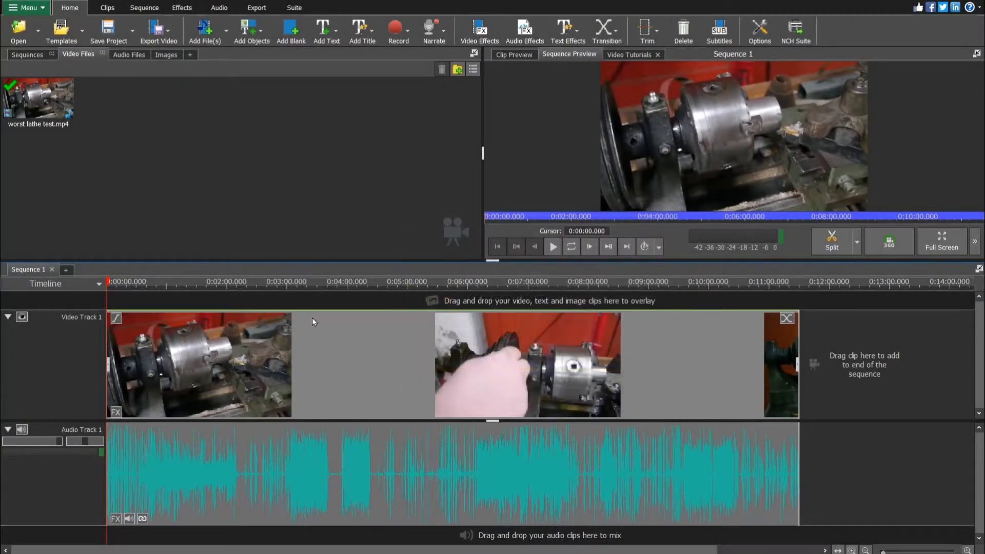
Split the video clip on the timeline at the scene changes between about 1:10 and 6:08
{"action": "left_click", "coordinate": [106, 281]}
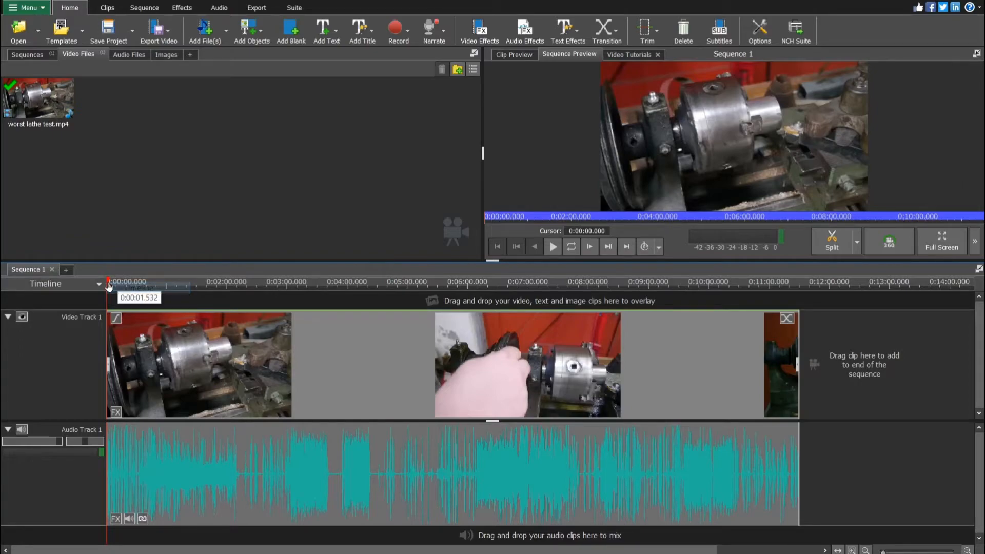
{"action": "left_click_drag", "start_coordinate": [120, 287], "coordinate": [176, 283]}
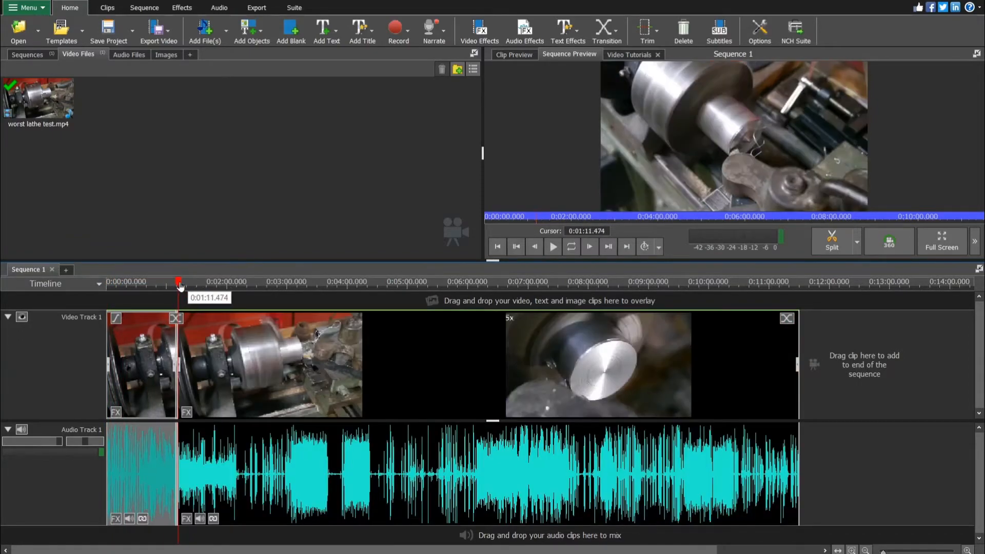
{"action": "left_click_drag", "start_coordinate": [180, 284], "coordinate": [241, 283]}
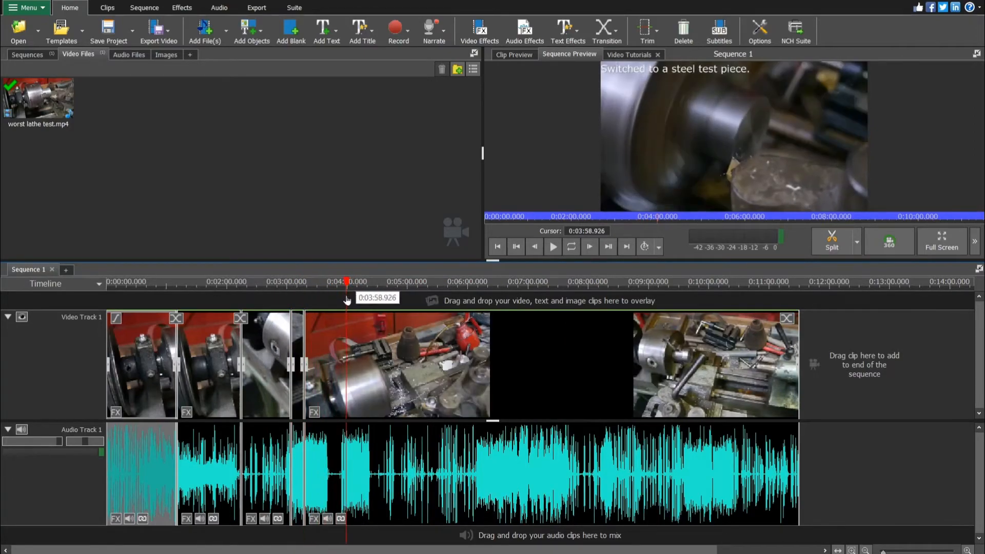
{"action": "left_click", "coordinate": [396, 294]}
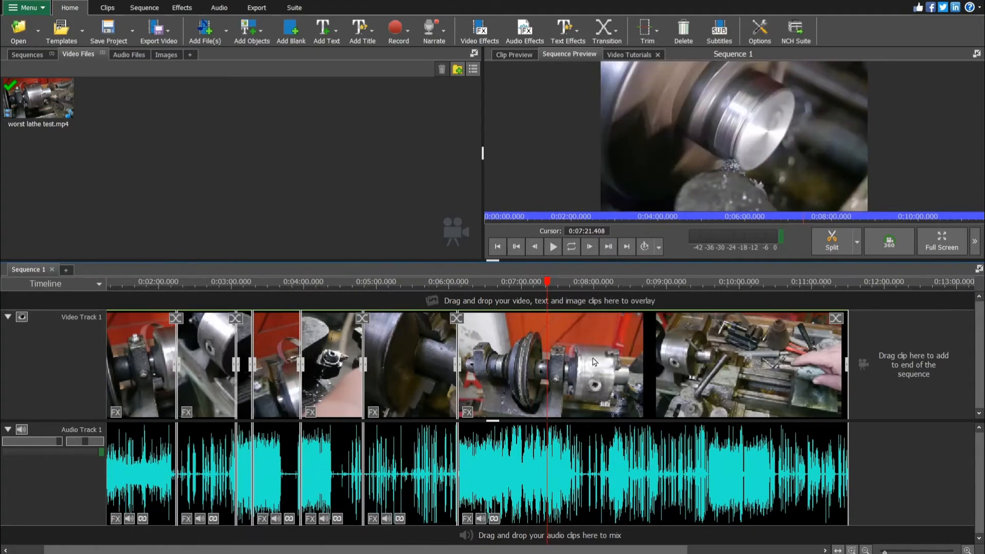
Split the remaining part of the video clip at the scene changes from about 7:21 to its last section
{"action": "left_click", "coordinate": [606, 297]}
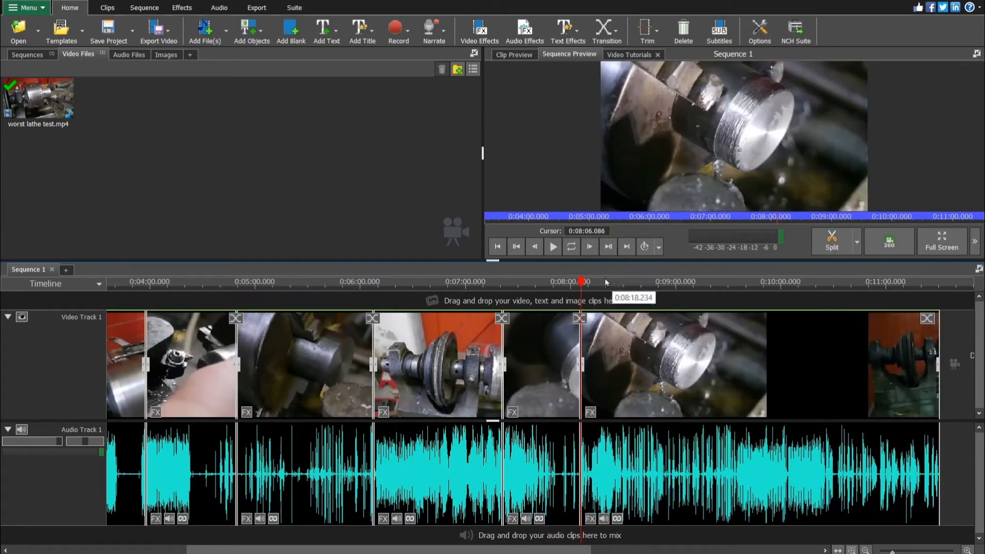
{"action": "left_click", "coordinate": [599, 287]}
{"action": "left_click", "coordinate": [659, 305]}
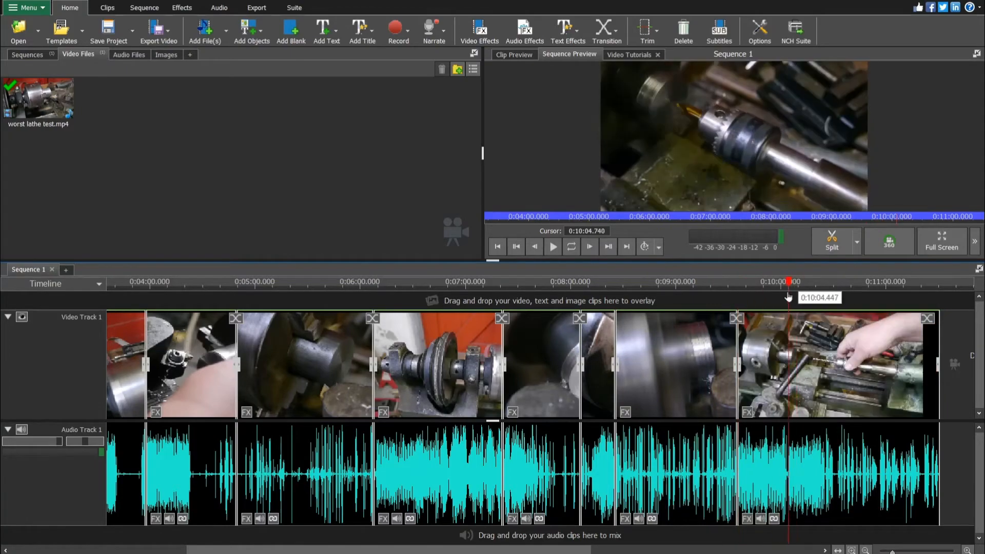
{"action": "left_click", "coordinate": [788, 287]}
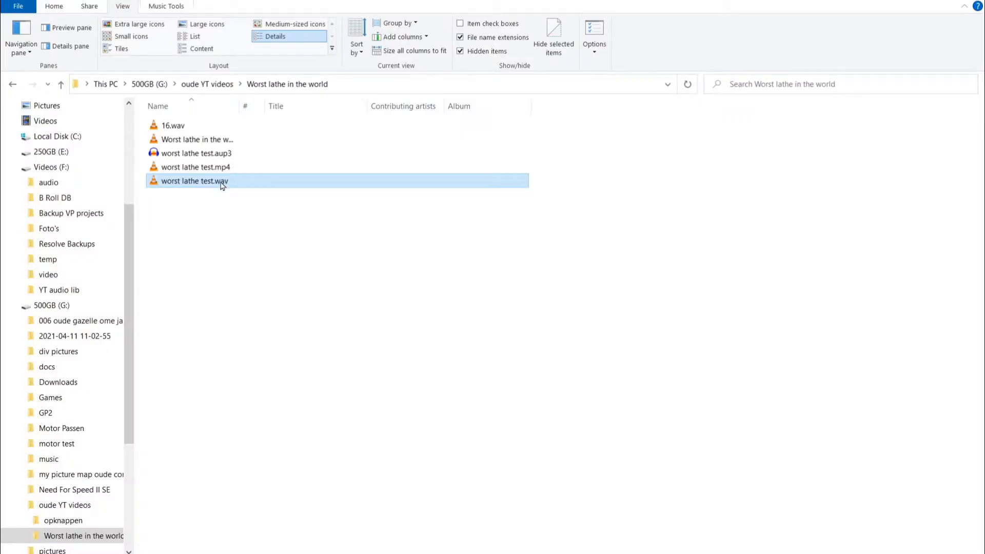
Import worst lathe test.wav, place it on a new audio track and align it with the start of the video
{"action": "left_click_drag", "start_coordinate": [222, 186], "coordinate": [253, 205]}
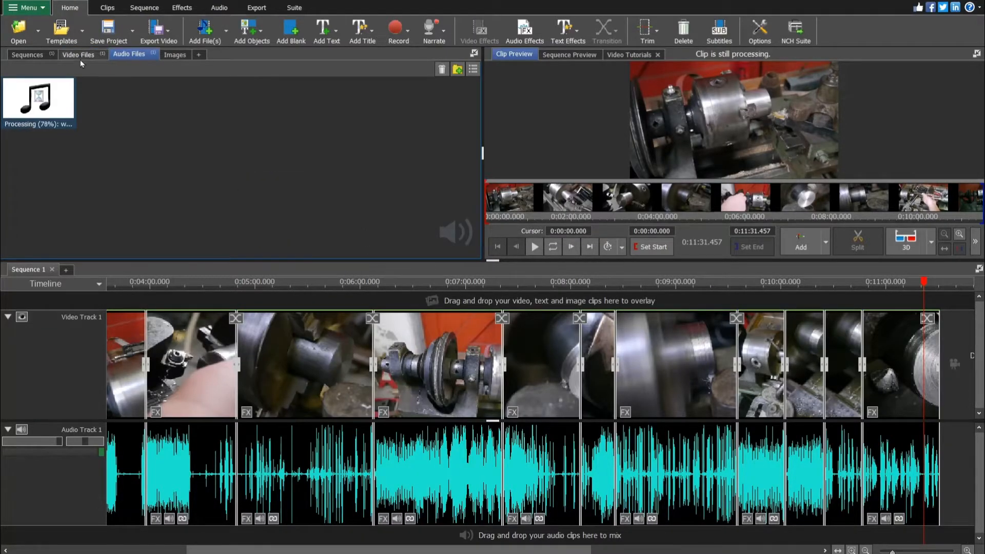
{"action": "left_click_drag", "start_coordinate": [50, 107], "coordinate": [191, 533]}
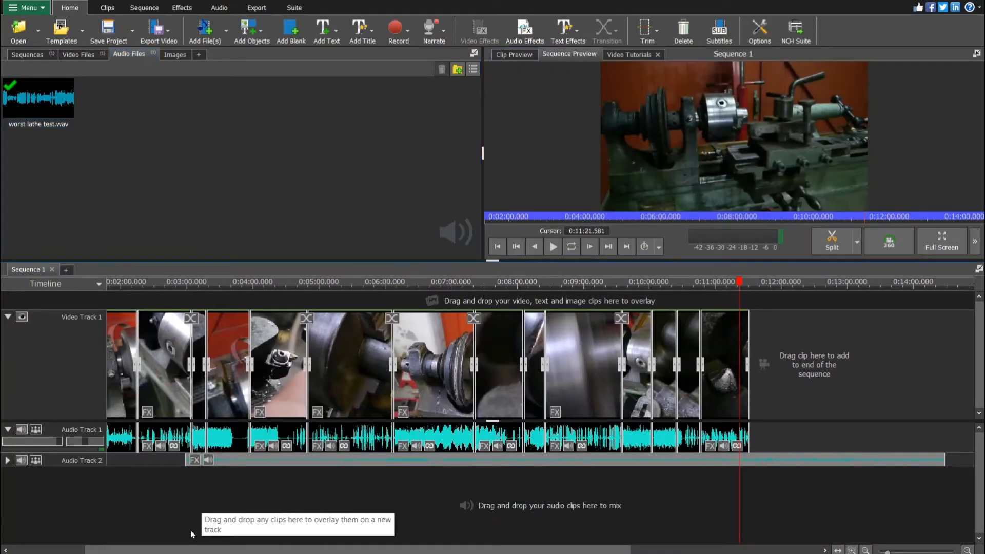
{"action": "left_click_drag", "start_coordinate": [822, 464], "coordinate": [644, 461]}
Play the sequence while alternately muting Audio Track 1 and Audio Track 2 to compare the original and improved sound
{"action": "left_click", "coordinate": [552, 246]}
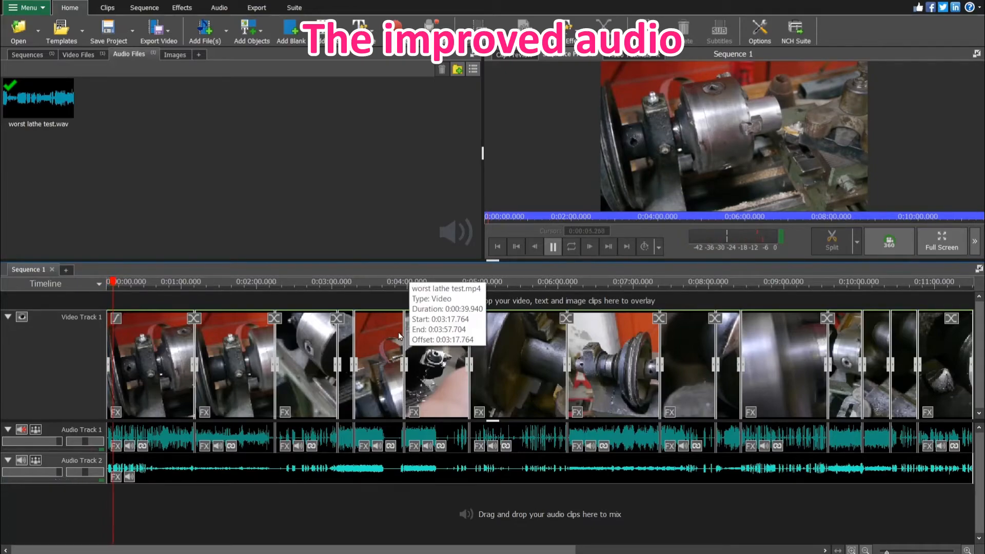
{"action": "left_click", "coordinate": [21, 460]}
{"action": "left_click", "coordinate": [21, 430]}
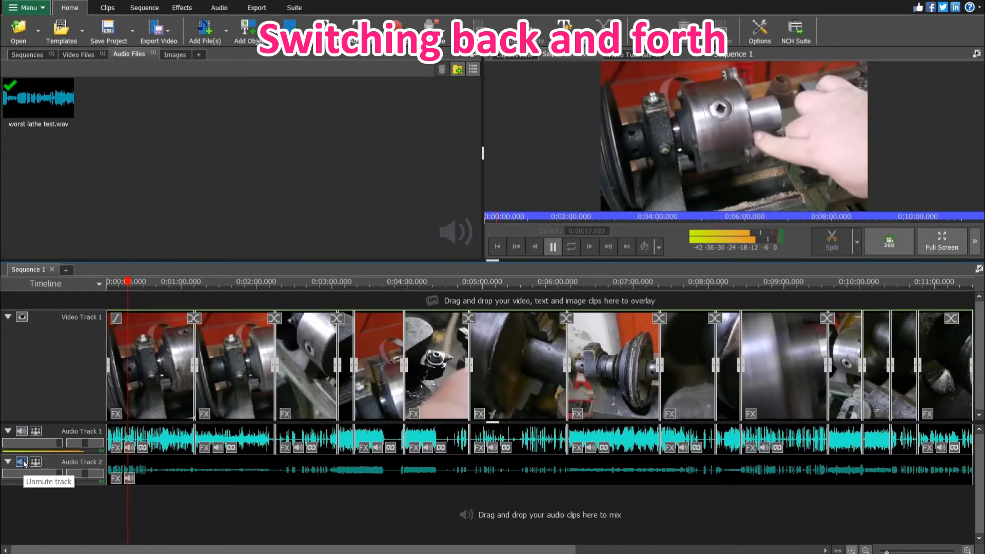
{"action": "left_click", "coordinate": [23, 431]}
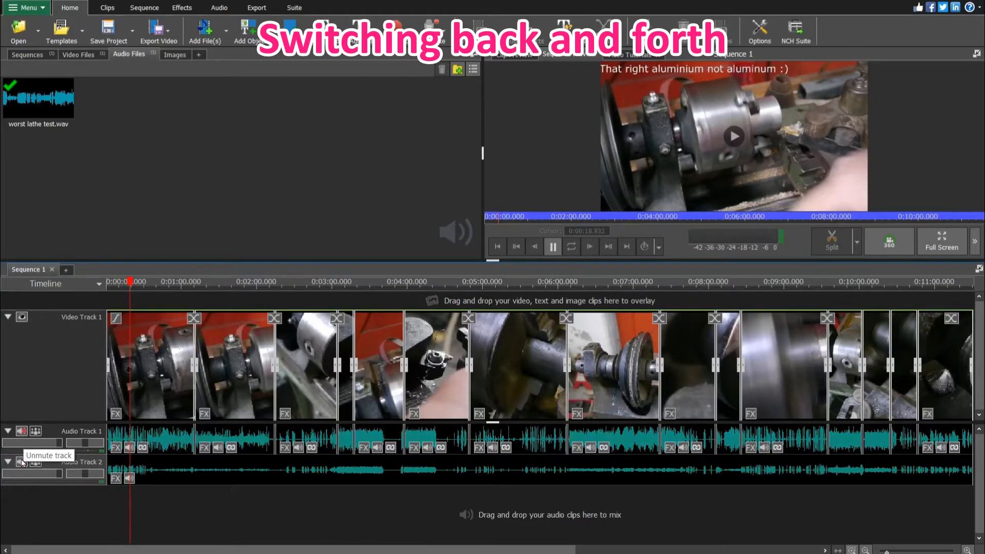
{"action": "left_click", "coordinate": [21, 462]}
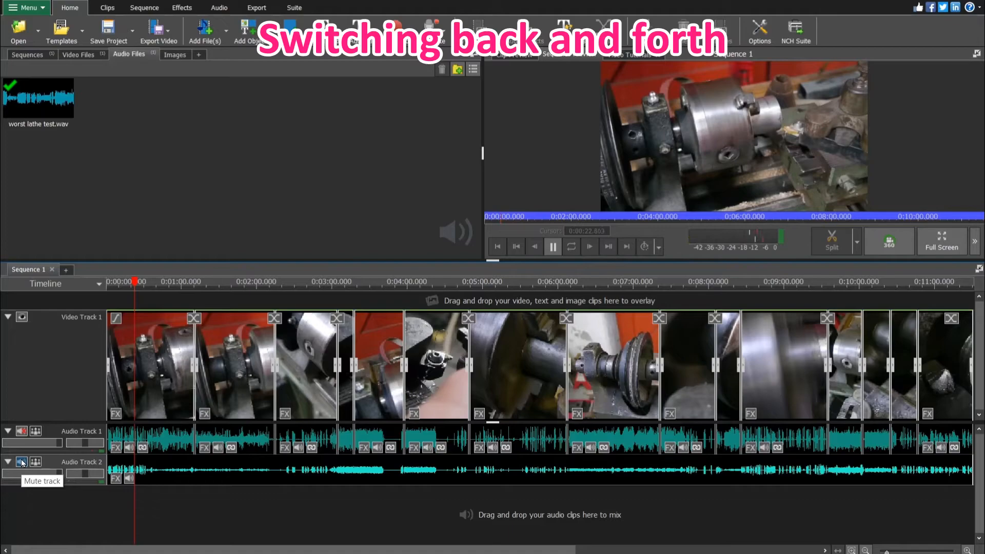
{"action": "left_click", "coordinate": [21, 462]}
{"action": "left_click", "coordinate": [22, 431]}
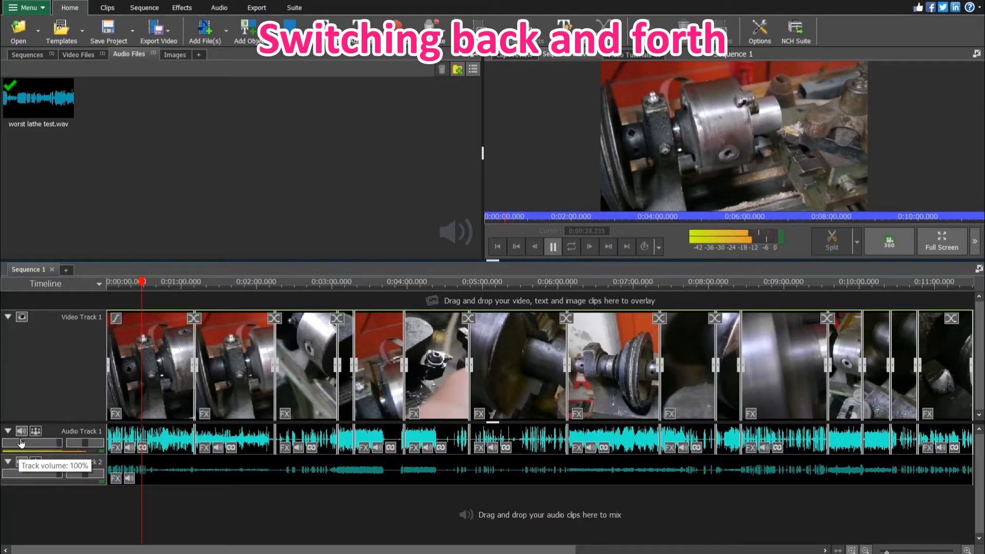
{"action": "left_click", "coordinate": [21, 432]}
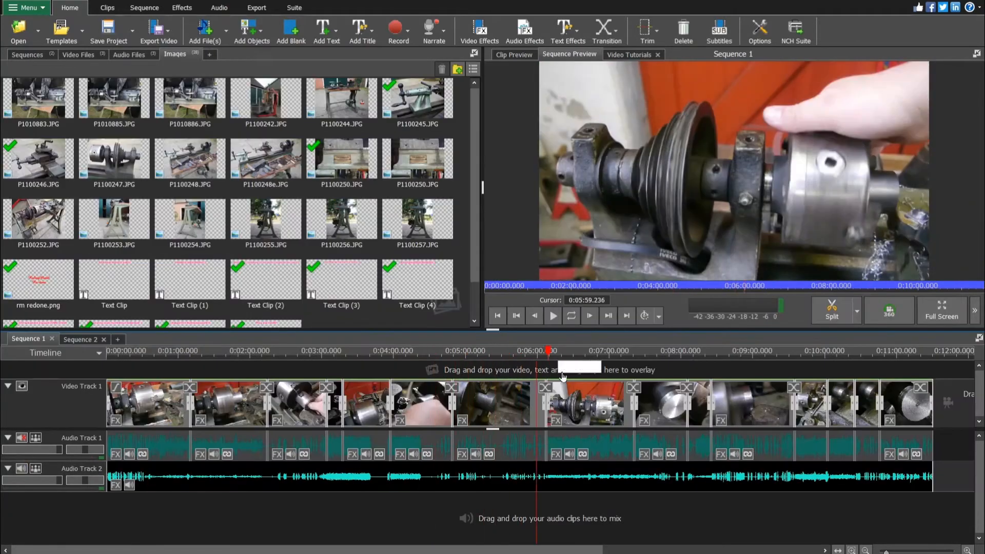
Select all clips on Video Track 1 and apply the Exposure effect to them with a value of 0.25
{"action": "left_click_drag", "start_coordinate": [554, 368], "coordinate": [898, 367]}
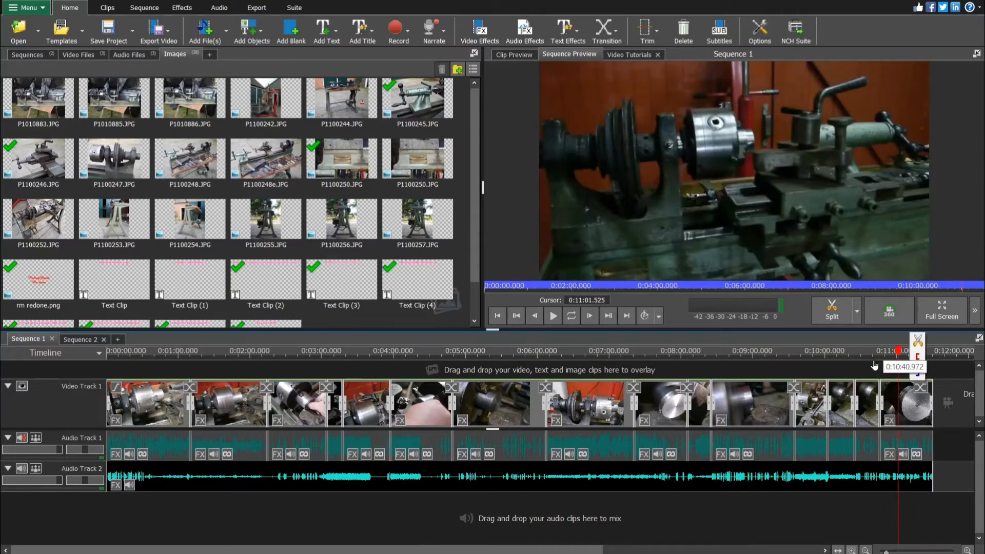
{"action": "left_click", "coordinate": [894, 390]}
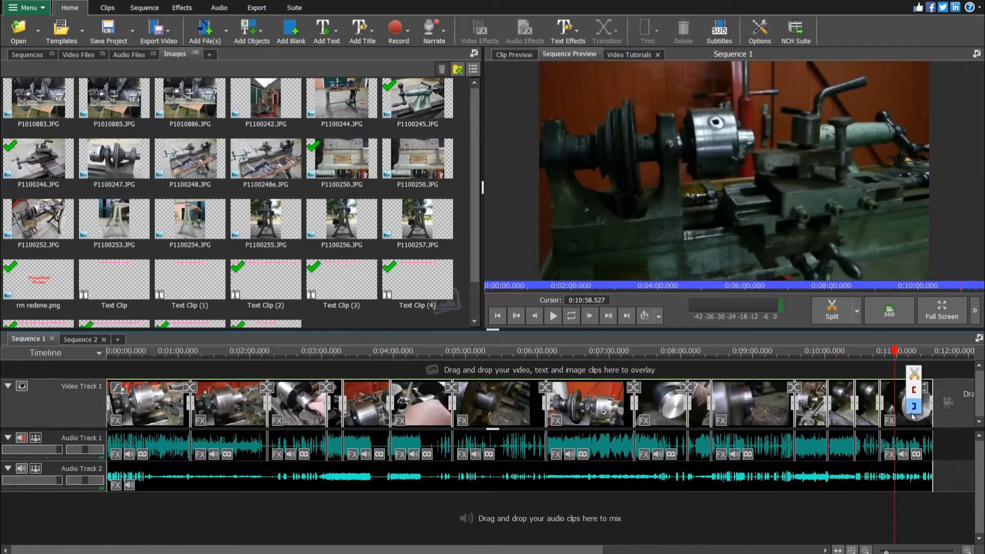
{"action": "left_click", "coordinate": [912, 411]}
{"action": "left_click", "coordinate": [148, 406]}
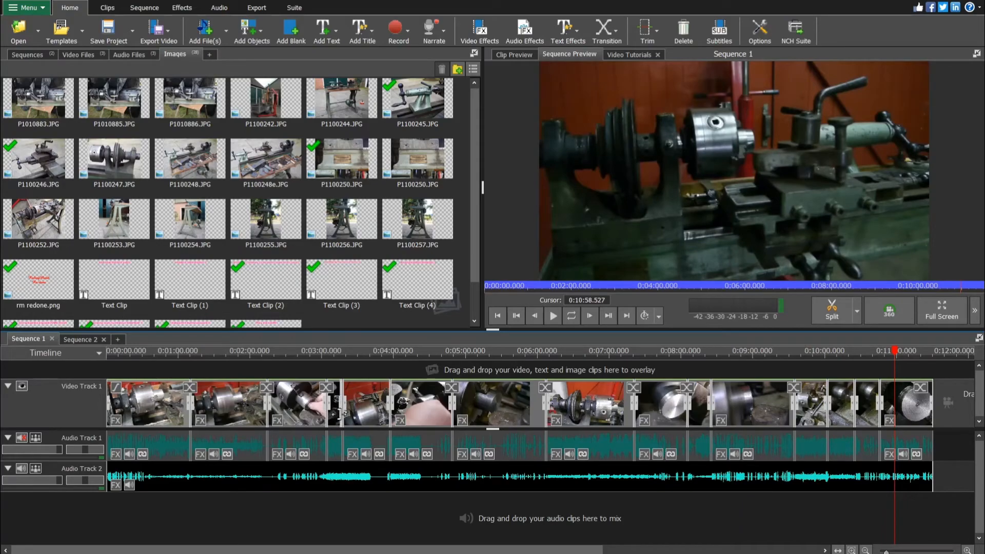
{"action": "left_click", "coordinate": [401, 422]}
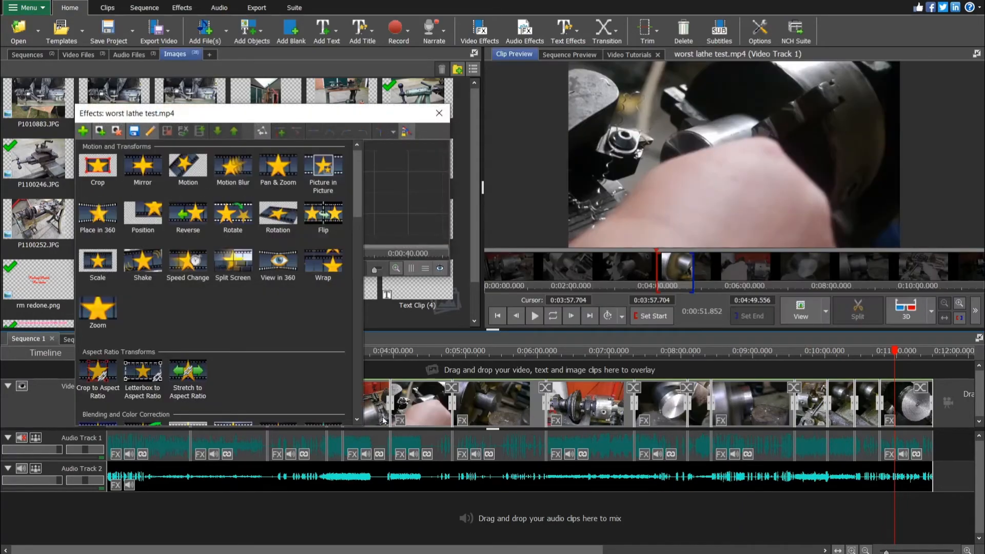
{"action": "scroll", "coordinate": [234, 291], "scroll_direction": "down", "scroll_amount": 3}
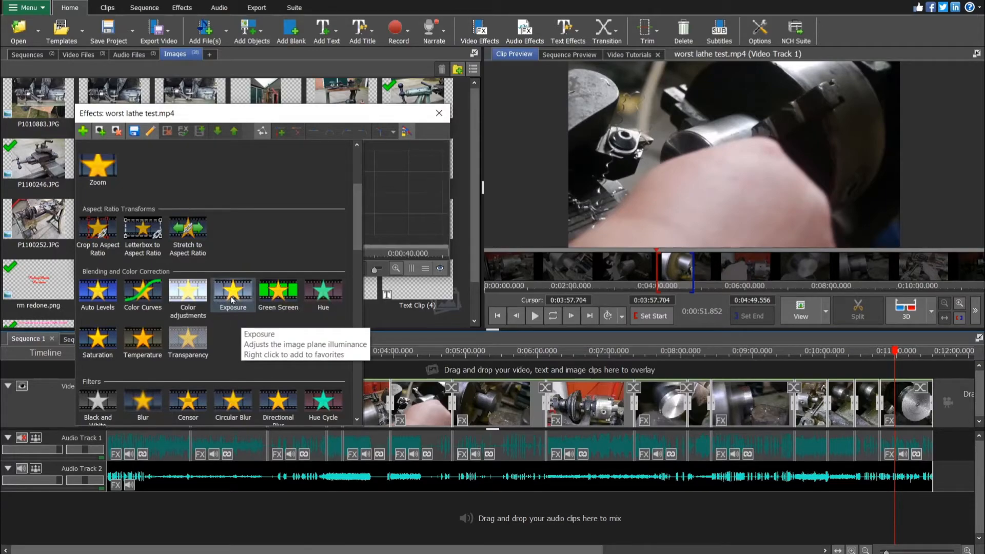
{"action": "left_click", "coordinate": [232, 299]}
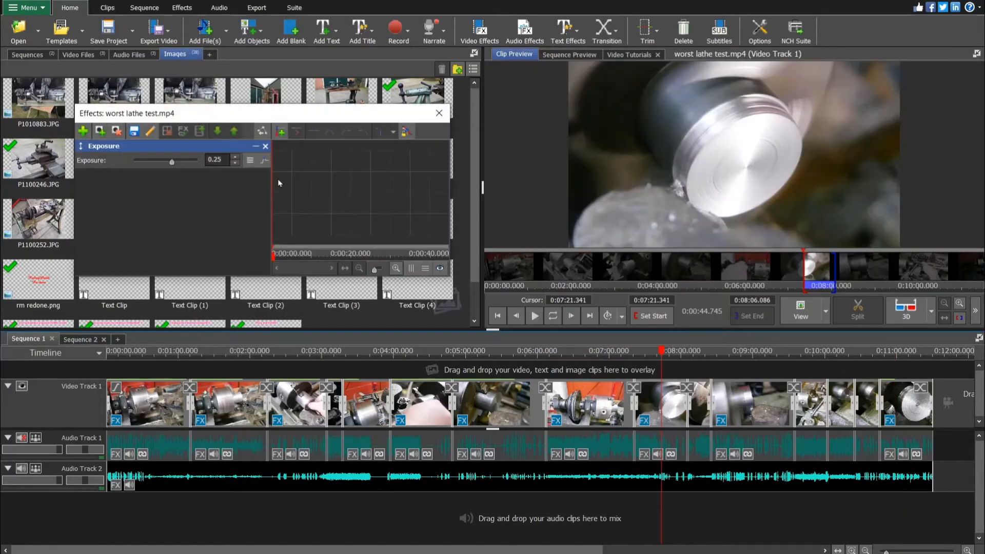
Lower the exposure to 0.05 on the clip starting at about 7:21 and to 0.15 on the clip starting at about 8:25
{"action": "left_click", "coordinate": [235, 164]}
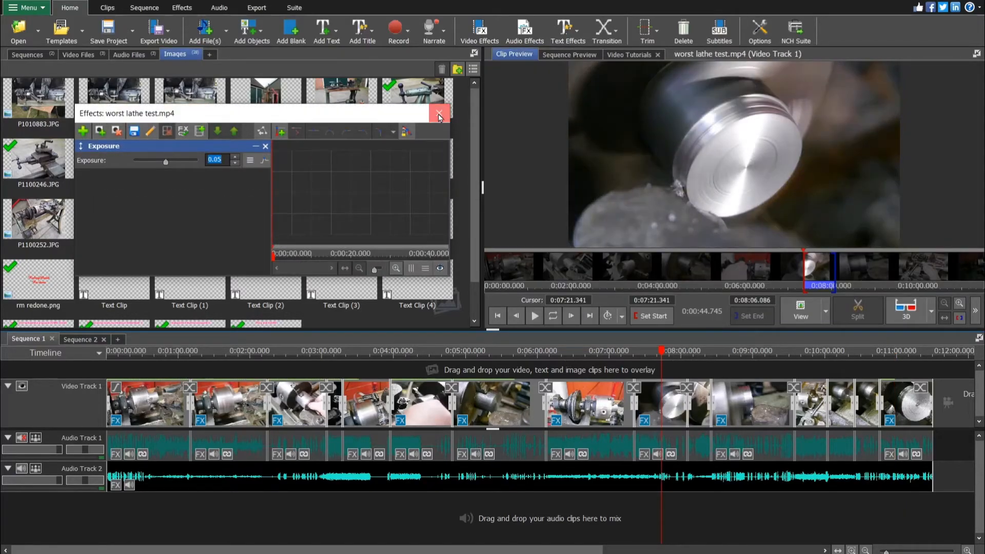
{"action": "left_click", "coordinate": [439, 114]}
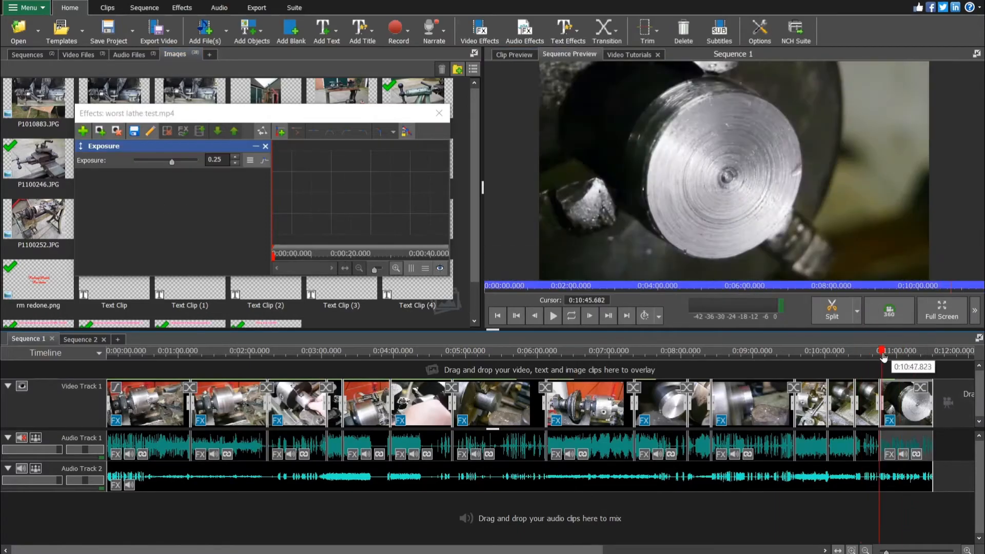
{"action": "left_click", "coordinate": [774, 353]}
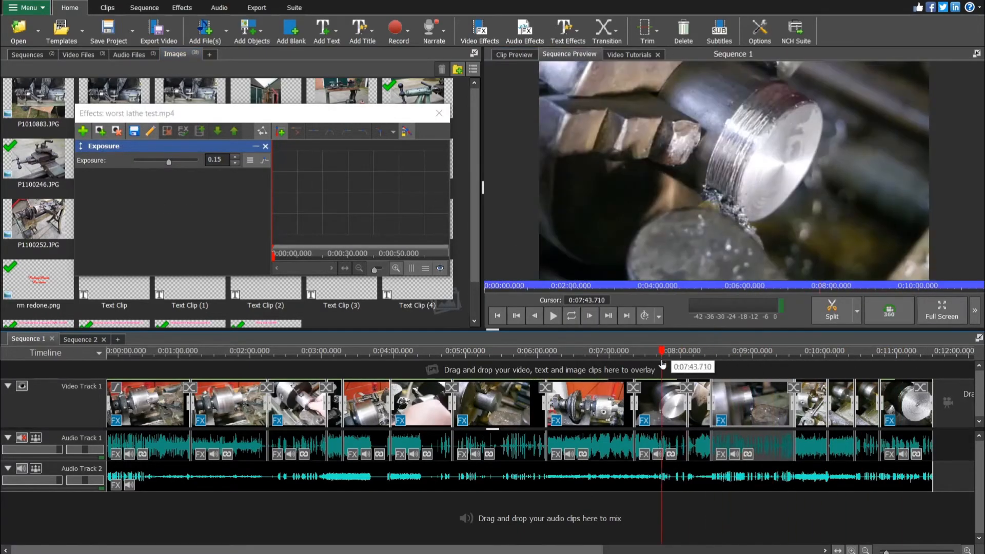
{"action": "left_click", "coordinate": [497, 352]}
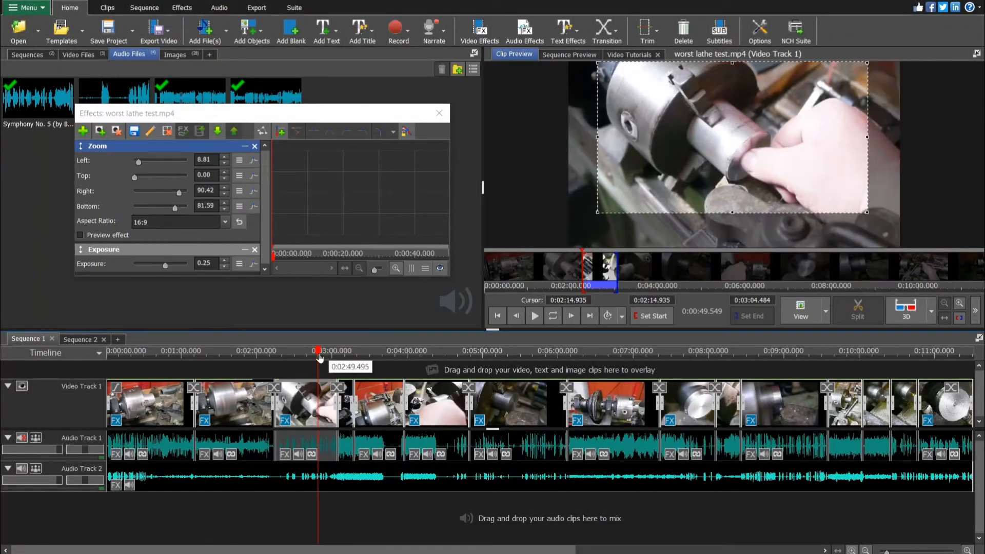
Tighten the framing of the clip starting at about 3:17 with a Zoom effect locked to 16:9
{"action": "left_click_drag", "start_coordinate": [318, 357], "coordinate": [293, 357]}
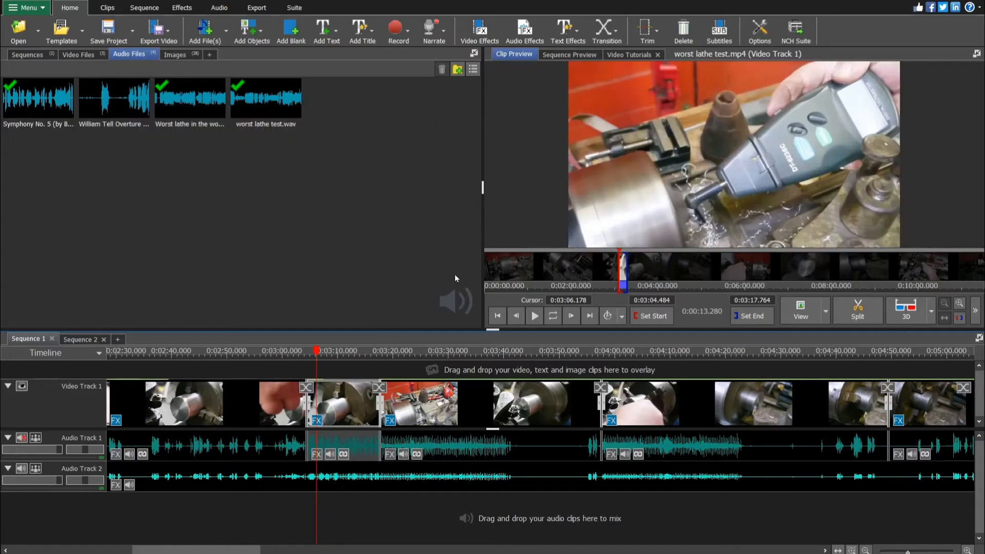
{"action": "left_click", "coordinate": [507, 354]}
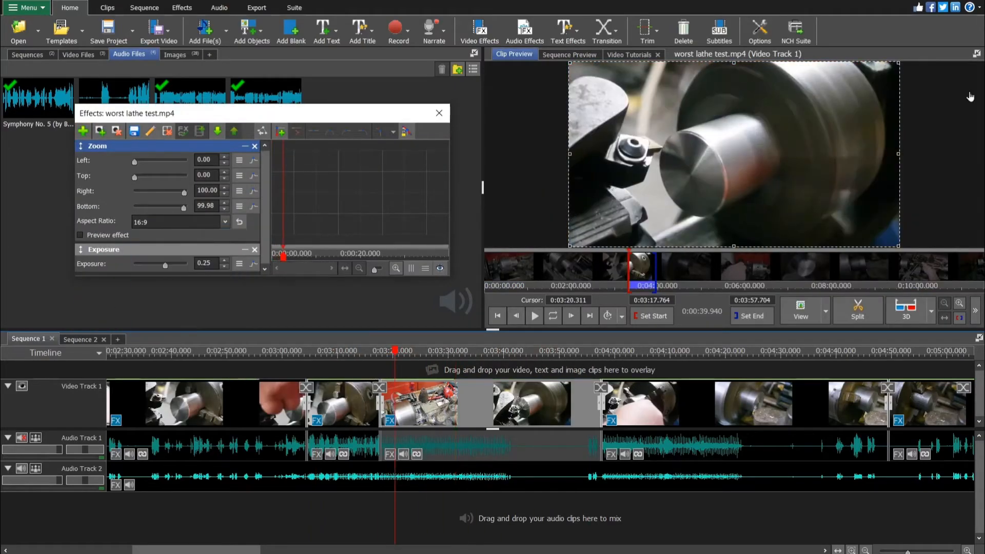
{"action": "left_click_drag", "start_coordinate": [897, 246], "coordinate": [851, 245]}
{"action": "left_click", "coordinate": [440, 114]}
Apply a Zoom effect with a 16:9 aspect ratio to the clip starting at about 3:57
{"action": "left_click", "coordinate": [860, 366]}
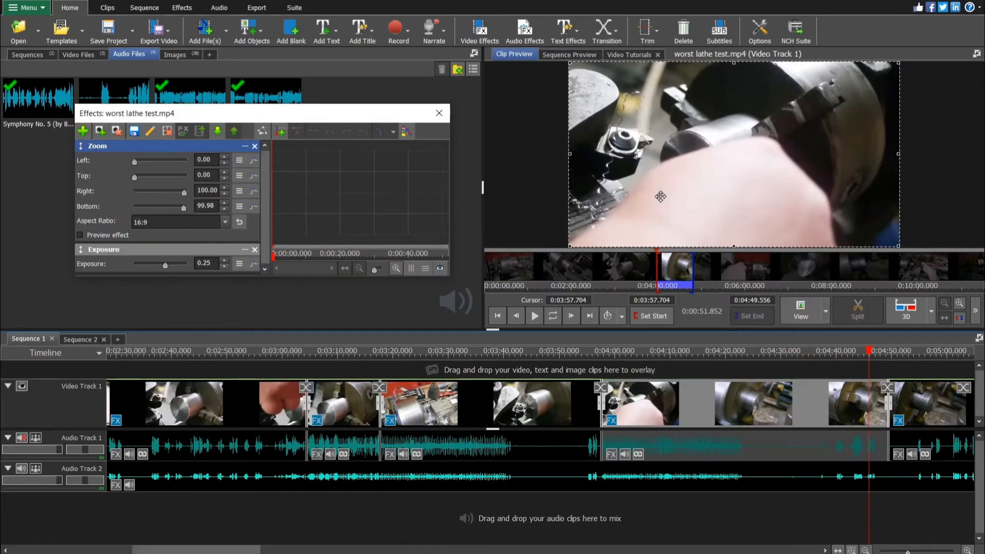
{"action": "left_click_drag", "start_coordinate": [441, 271], "coordinate": [447, 270]}
{"action": "left_click", "coordinate": [439, 113]}
Add a Zoom effect to the clip starting at about 7:21 and set its aspect ratio to 16:9
{"action": "scroll", "coordinate": [406, 496], "scroll_direction": "down", "scroll_amount": 5}
{"action": "left_click_drag", "start_coordinate": [516, 359], "coordinate": [532, 371]}
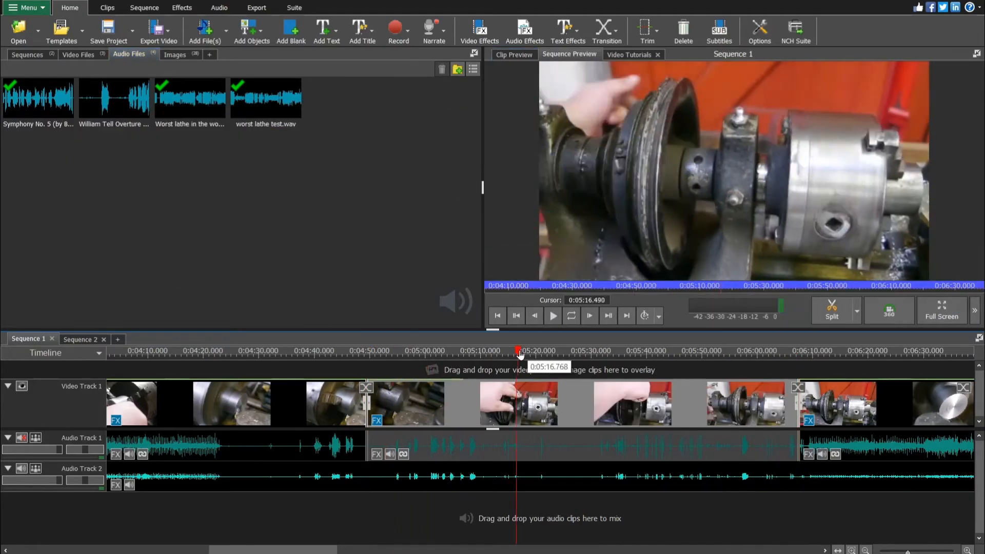
{"action": "left_click", "coordinate": [812, 353]}
{"action": "left_click_drag", "start_coordinate": [286, 550], "coordinate": [374, 551]}
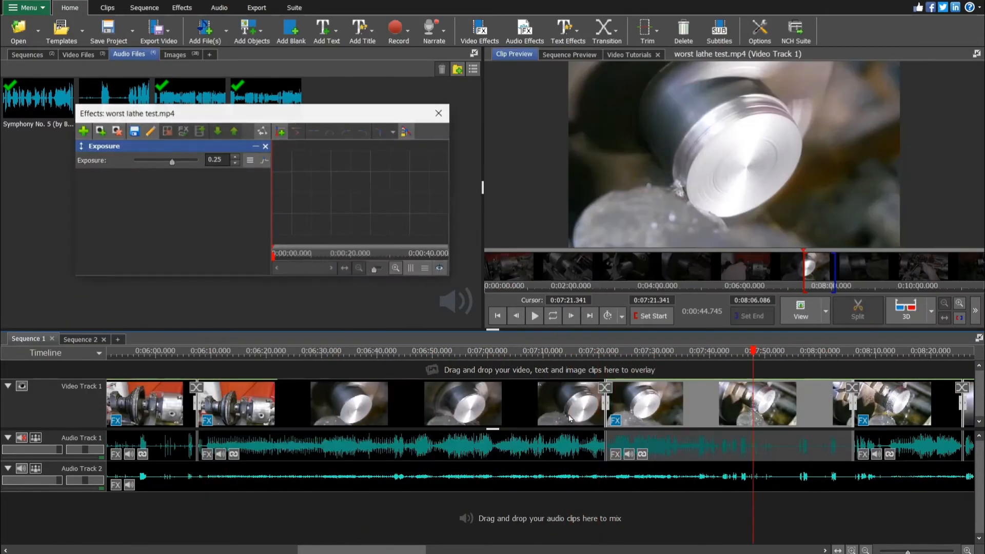
{"action": "left_click", "coordinate": [154, 222]}
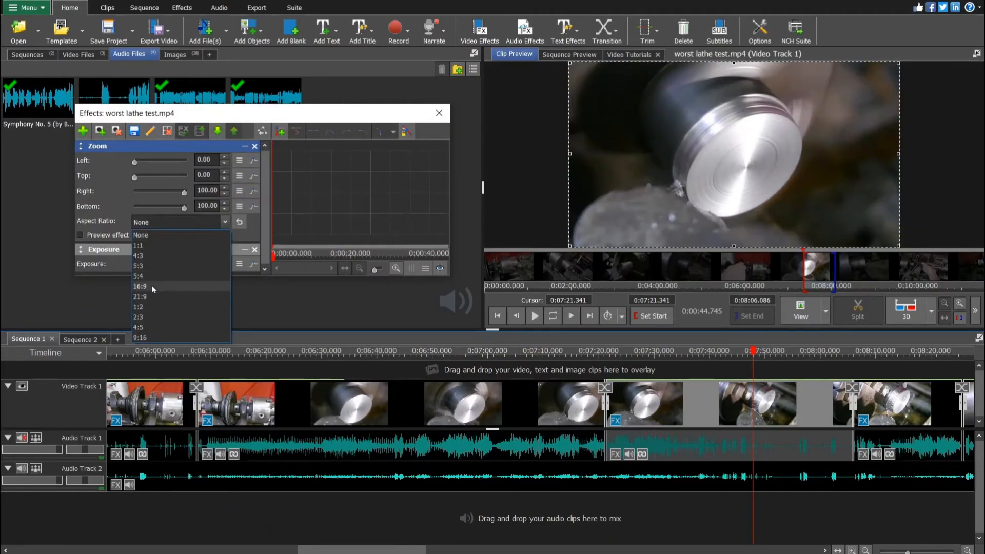
{"action": "left_click", "coordinate": [152, 287]}
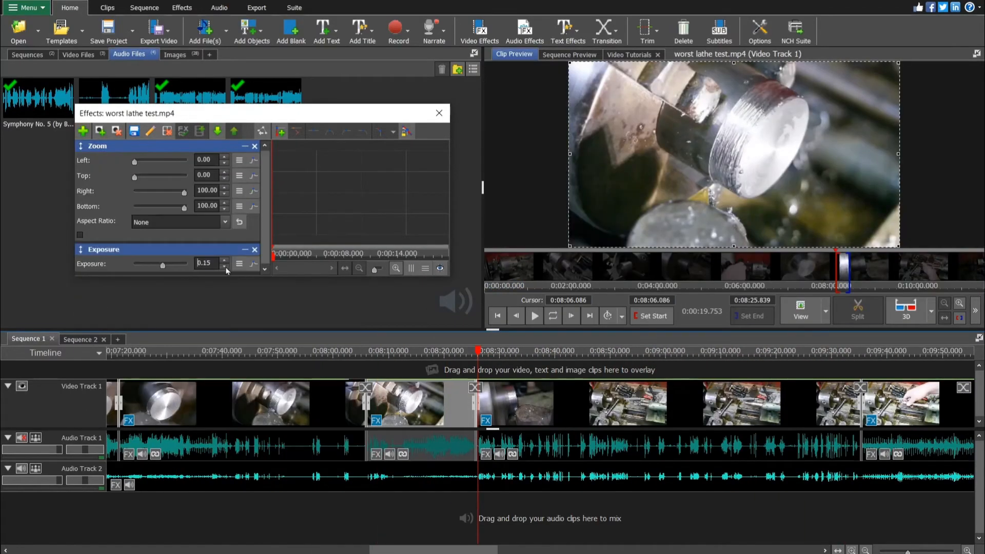
Set the Zoom effect of the clip starting at about 8:06 to 16:9 and open the effects of the clip after it
{"action": "left_click", "coordinate": [154, 221]}
{"action": "left_click", "coordinate": [152, 286]}
{"action": "left_click", "coordinate": [511, 354]}
{"action": "left_click_drag", "start_coordinate": [513, 358], "coordinate": [576, 358]}
{"action": "left_click", "coordinate": [486, 421]}
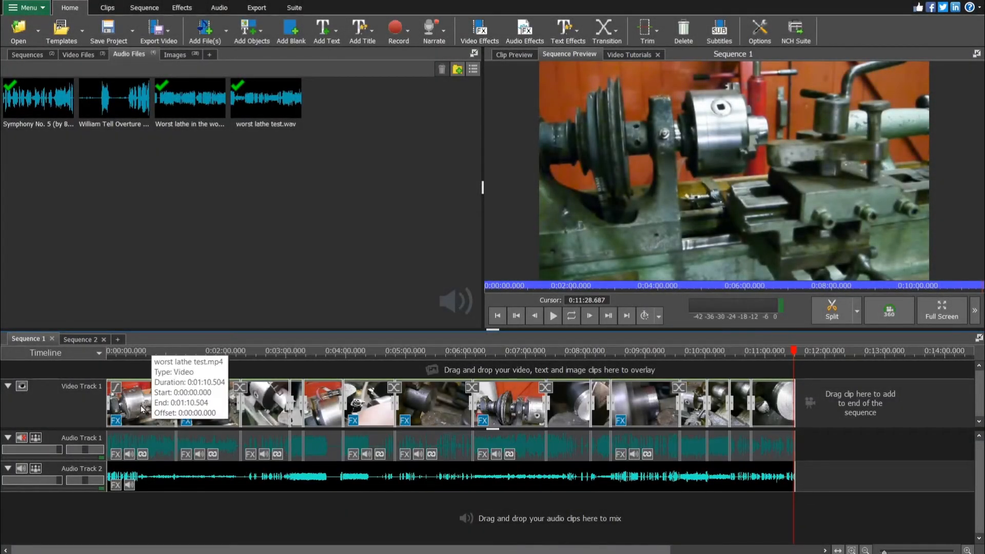
Apply the Fade through Black transition with a duration of 1 second to all the selected video clips
{"action": "left_click", "coordinate": [618, 34]}
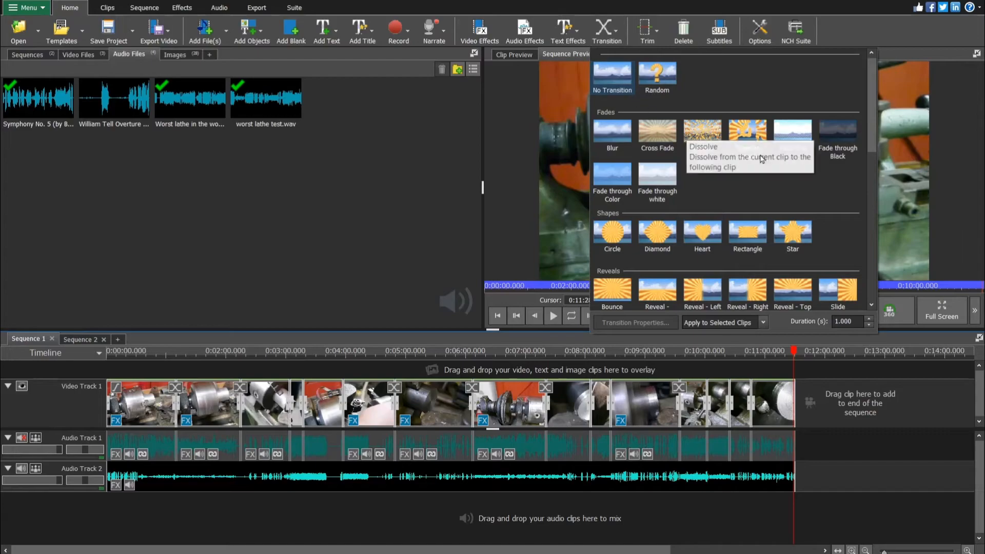
{"action": "left_click", "coordinate": [835, 138]}
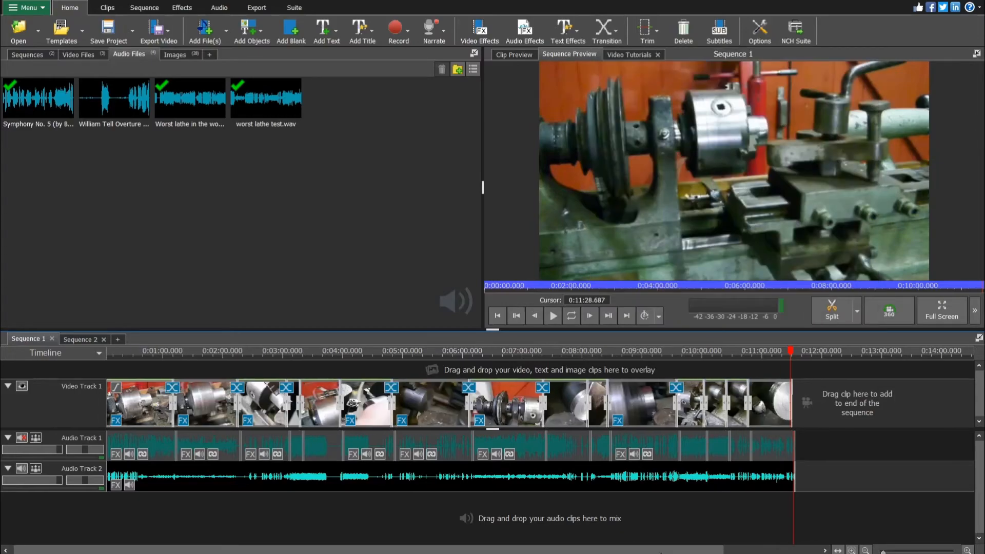
Set the transition at the end of the last video clip to Fade Out
{"action": "scroll", "coordinate": [759, 424], "scroll_direction": "up", "scroll_amount": 4}
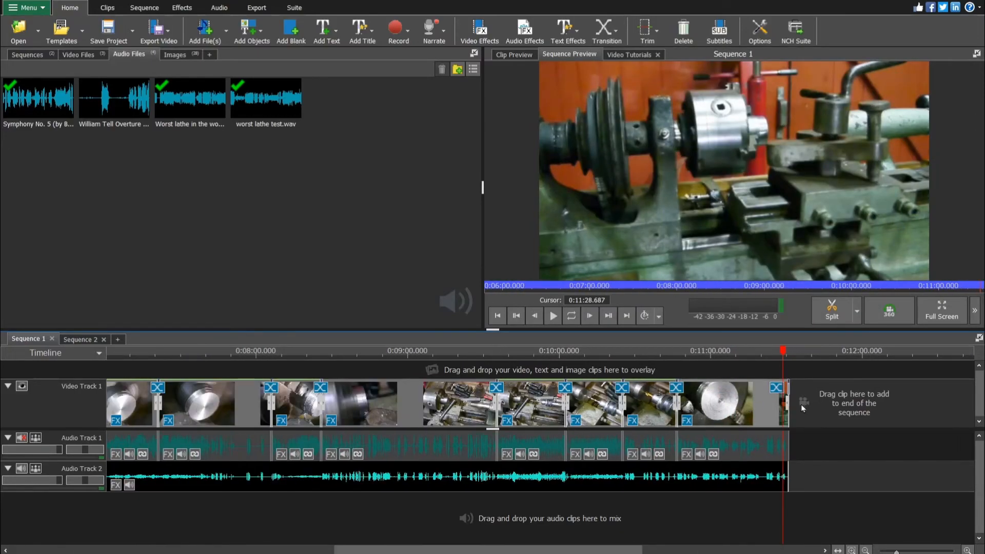
{"action": "left_click", "coordinate": [776, 388]}
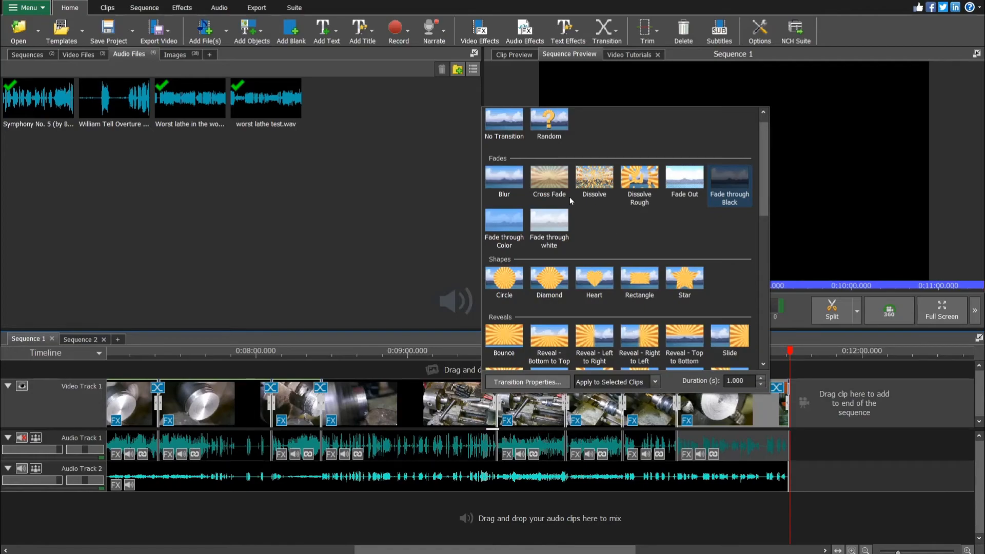
{"action": "left_click", "coordinate": [677, 182]}
{"action": "left_click", "coordinate": [475, 301]}
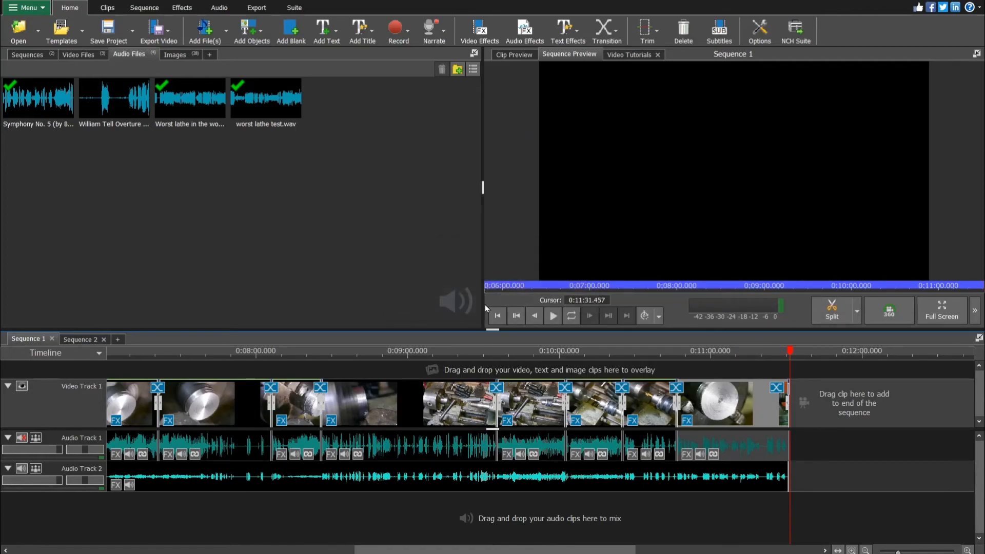
Play the sequence across the cut at about 1:10 and check the transition at about 2:15
{"action": "left_click_drag", "start_coordinate": [616, 551], "coordinate": [317, 551]}
{"action": "left_click", "coordinate": [140, 353]}
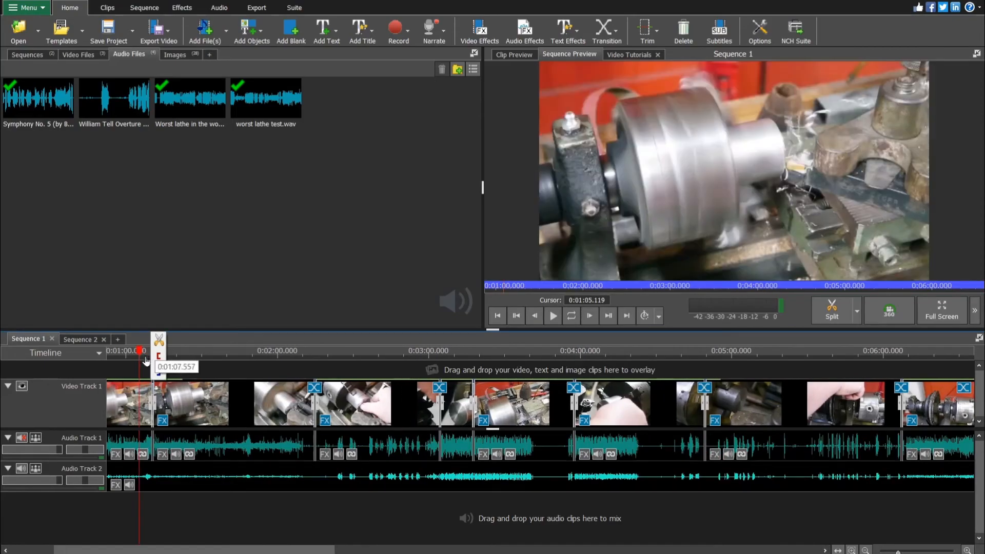
{"action": "key", "text": "space"}
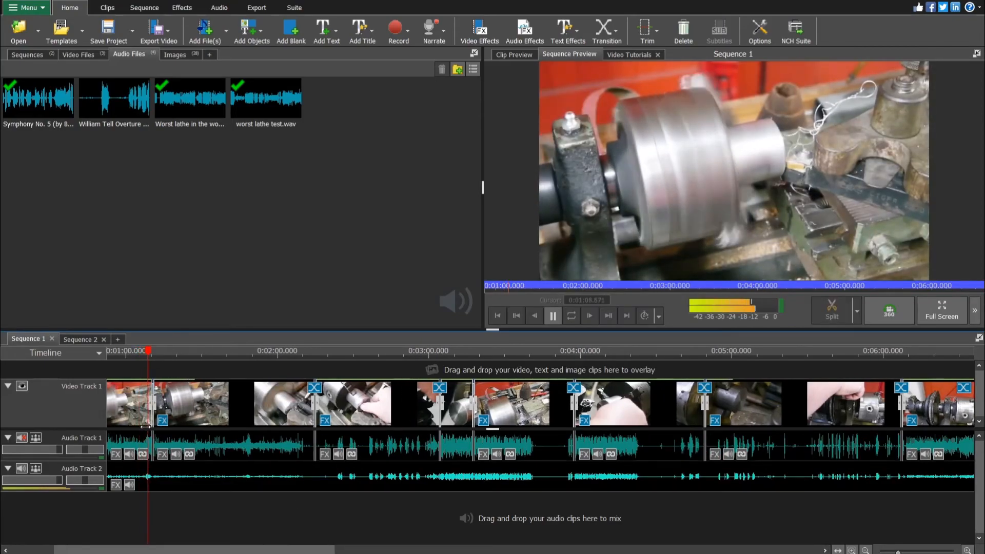
{"action": "key", "text": "space"}
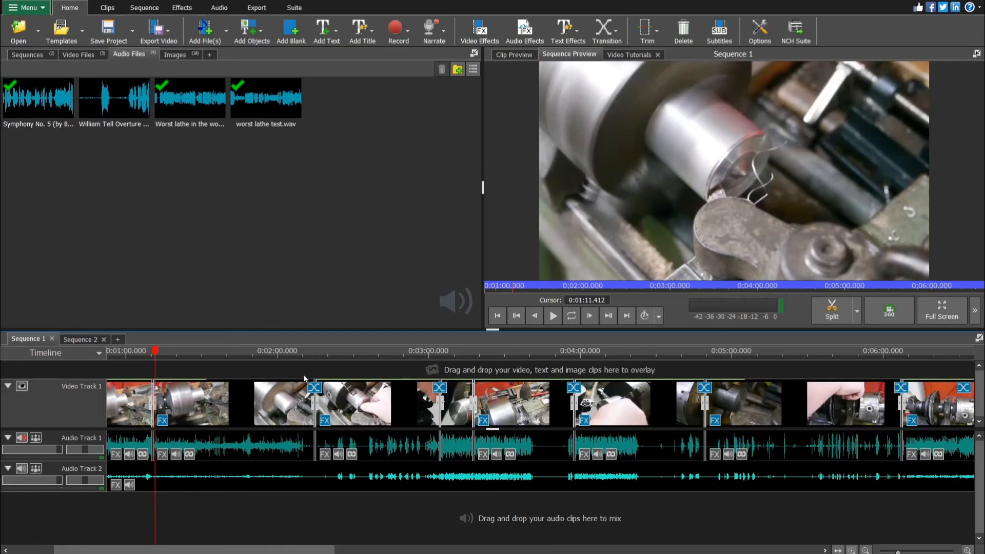
{"action": "left_click", "coordinate": [317, 352]}
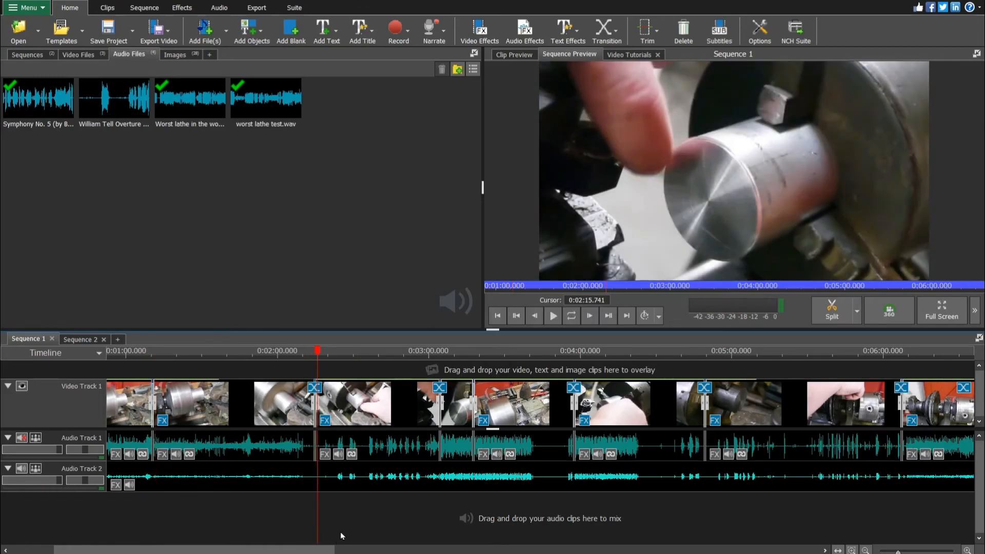
{"action": "left_click_drag", "start_coordinate": [280, 549], "coordinate": [238, 551]}
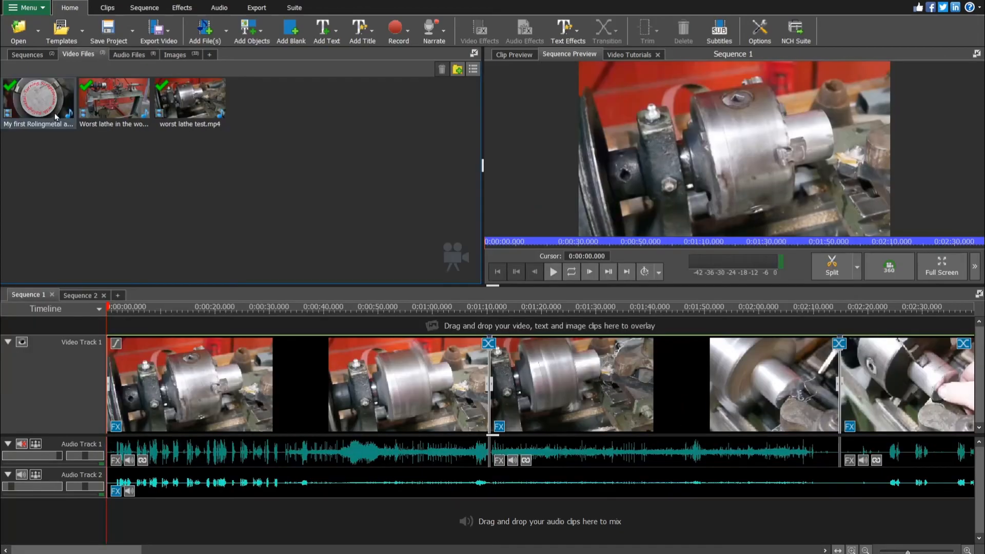
Place the "My first Rolingmetal" intro clip on a new overlay track at the sequence start and shift the main clips about 8 seconds later
{"action": "left_click", "coordinate": [44, 105]}
{"action": "left_click_drag", "start_coordinate": [93, 301], "coordinate": [110, 323]}
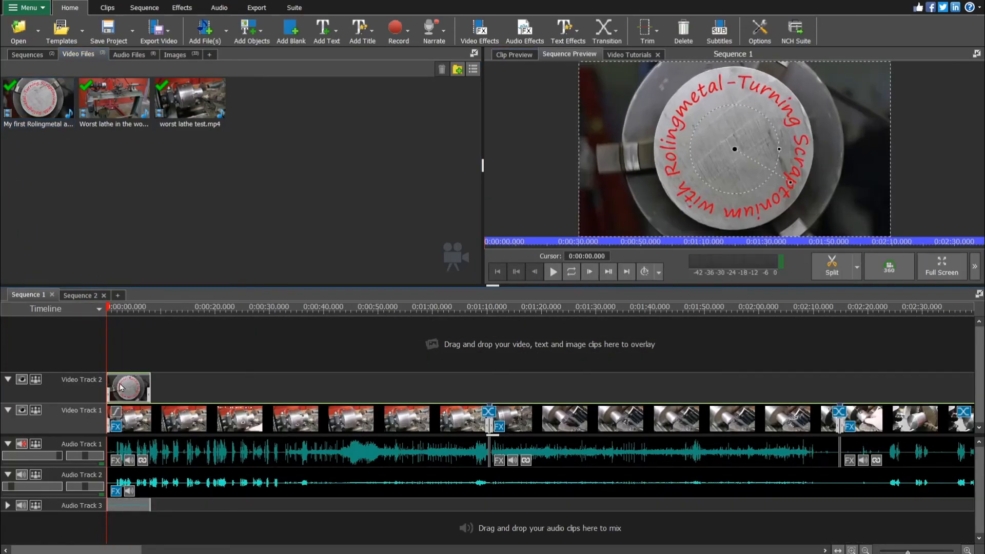
{"action": "left_click_drag", "start_coordinate": [103, 390], "coordinate": [104, 389]}
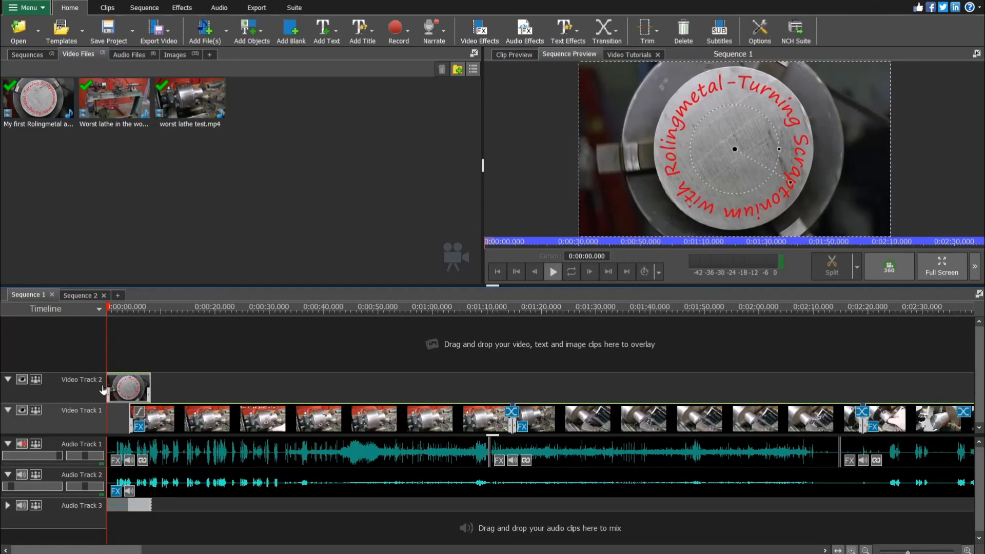
Overlay rm redone.png on the intro and the text clip "One side of the ram is thinner then the other" at about 9:17
{"action": "left_click", "coordinate": [170, 54]}
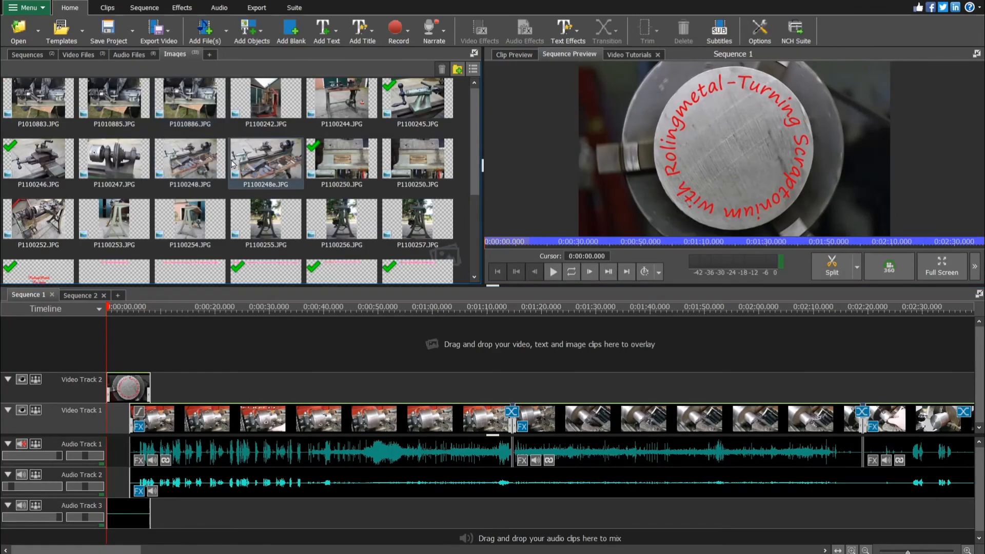
{"action": "scroll", "coordinate": [232, 163], "scroll_direction": "down", "scroll_amount": 2}
{"action": "left_click_drag", "start_coordinate": [50, 189], "coordinate": [149, 359]}
{"action": "left_click_drag", "start_coordinate": [190, 271], "coordinate": [769, 405]}
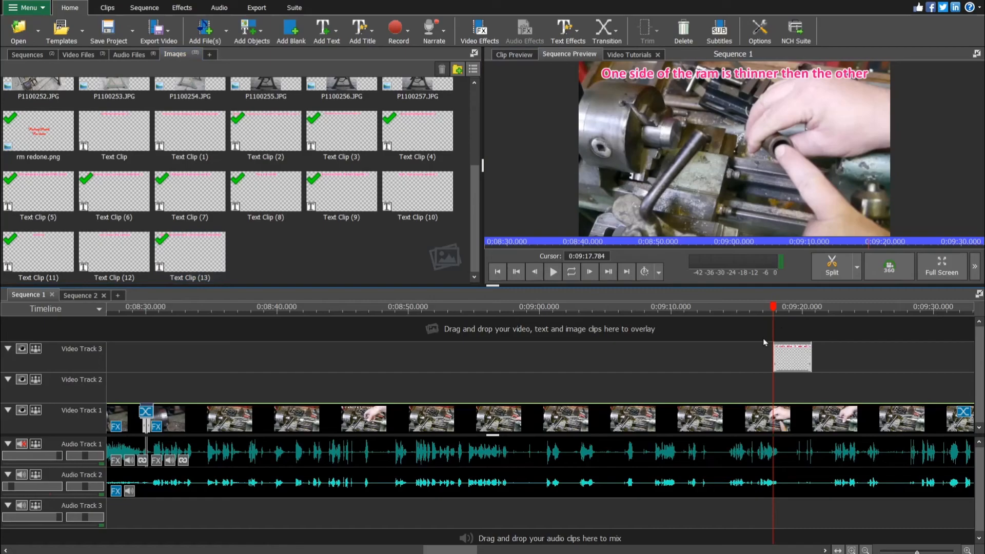
Add the William Tell Overture to Audio Track 3 and move it back to near the start of the main video
{"action": "left_click", "coordinate": [128, 53]}
{"action": "left_click_drag", "start_coordinate": [417, 100], "coordinate": [302, 519]}
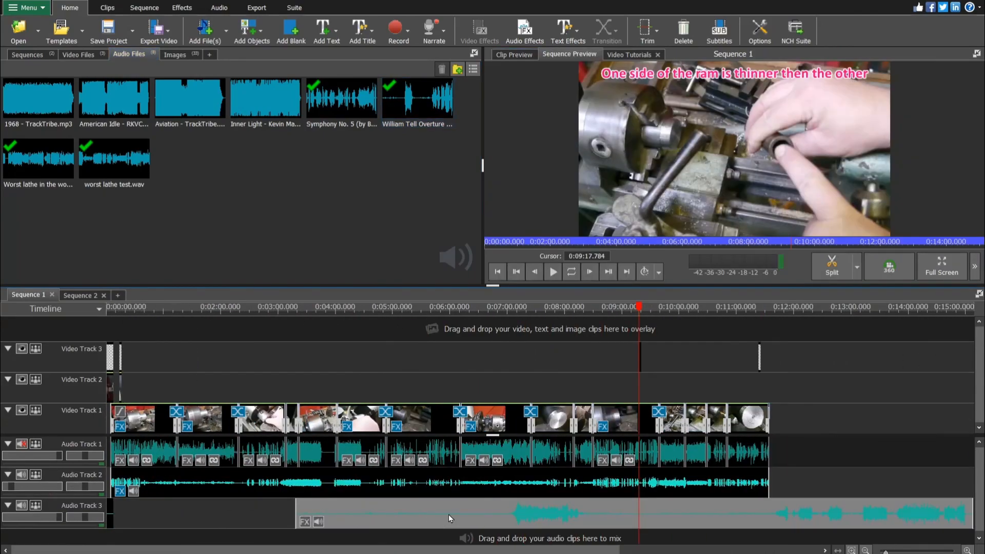
{"action": "left_click_drag", "start_coordinate": [438, 523], "coordinate": [276, 519]}
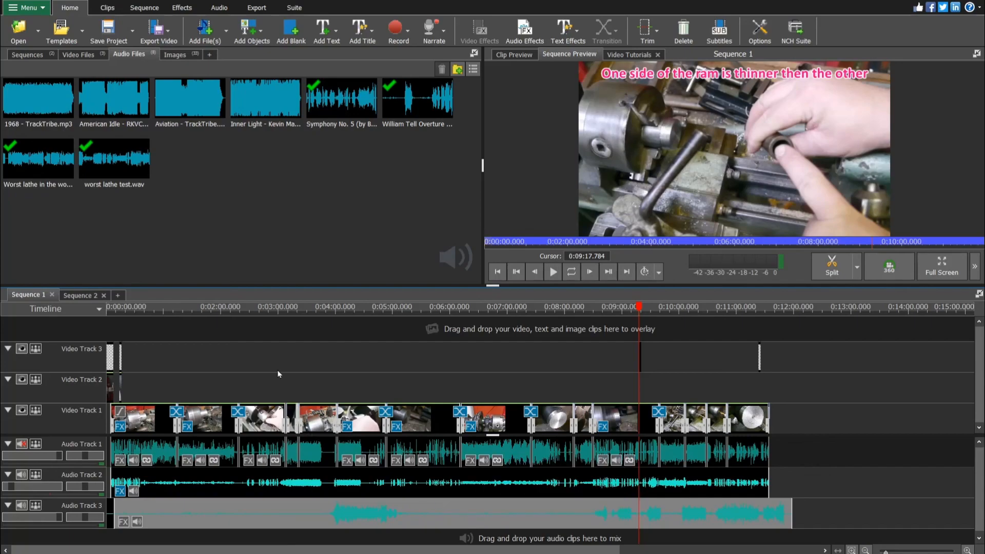
Open the export settings for saving the sequence as a video file
{"action": "left_click", "coordinate": [159, 30]}
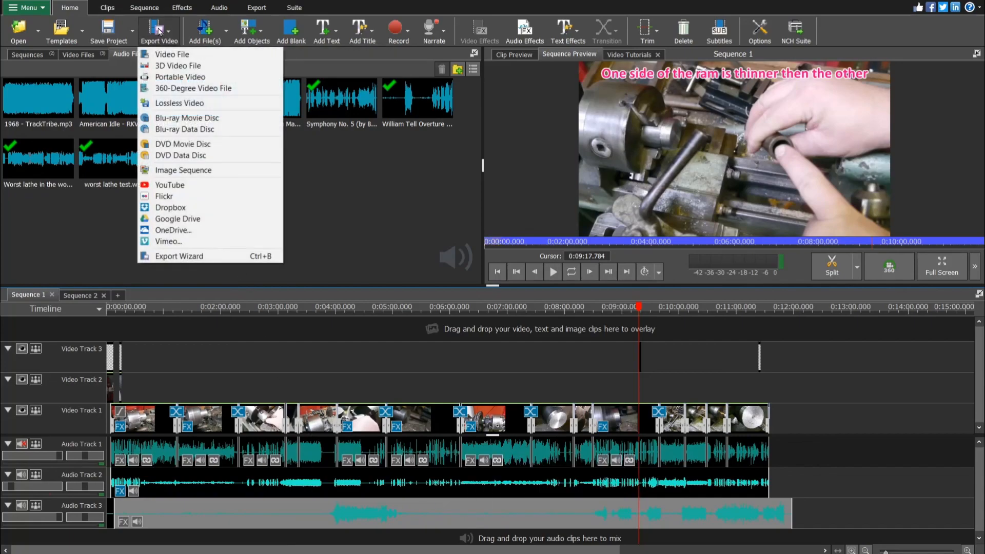
{"action": "left_click", "coordinate": [173, 54]}
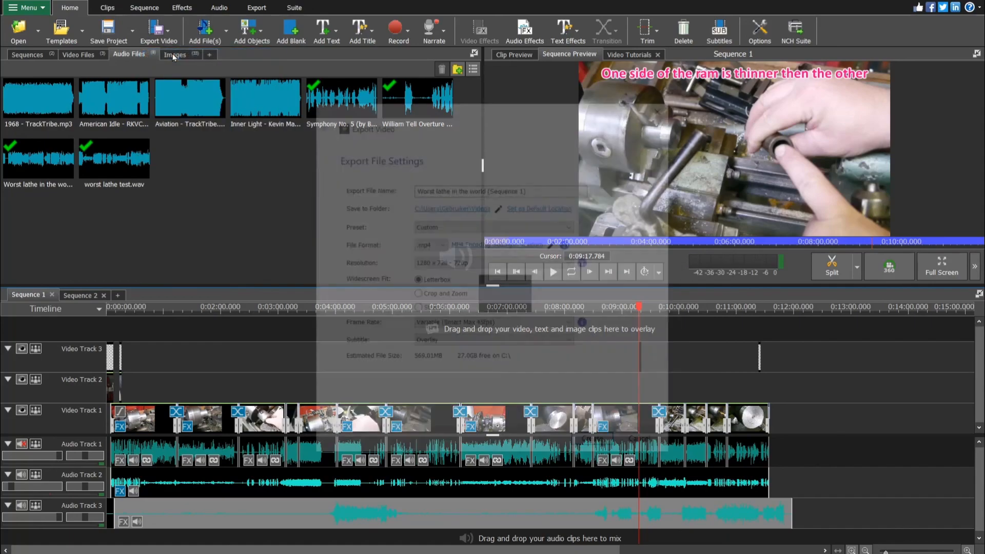